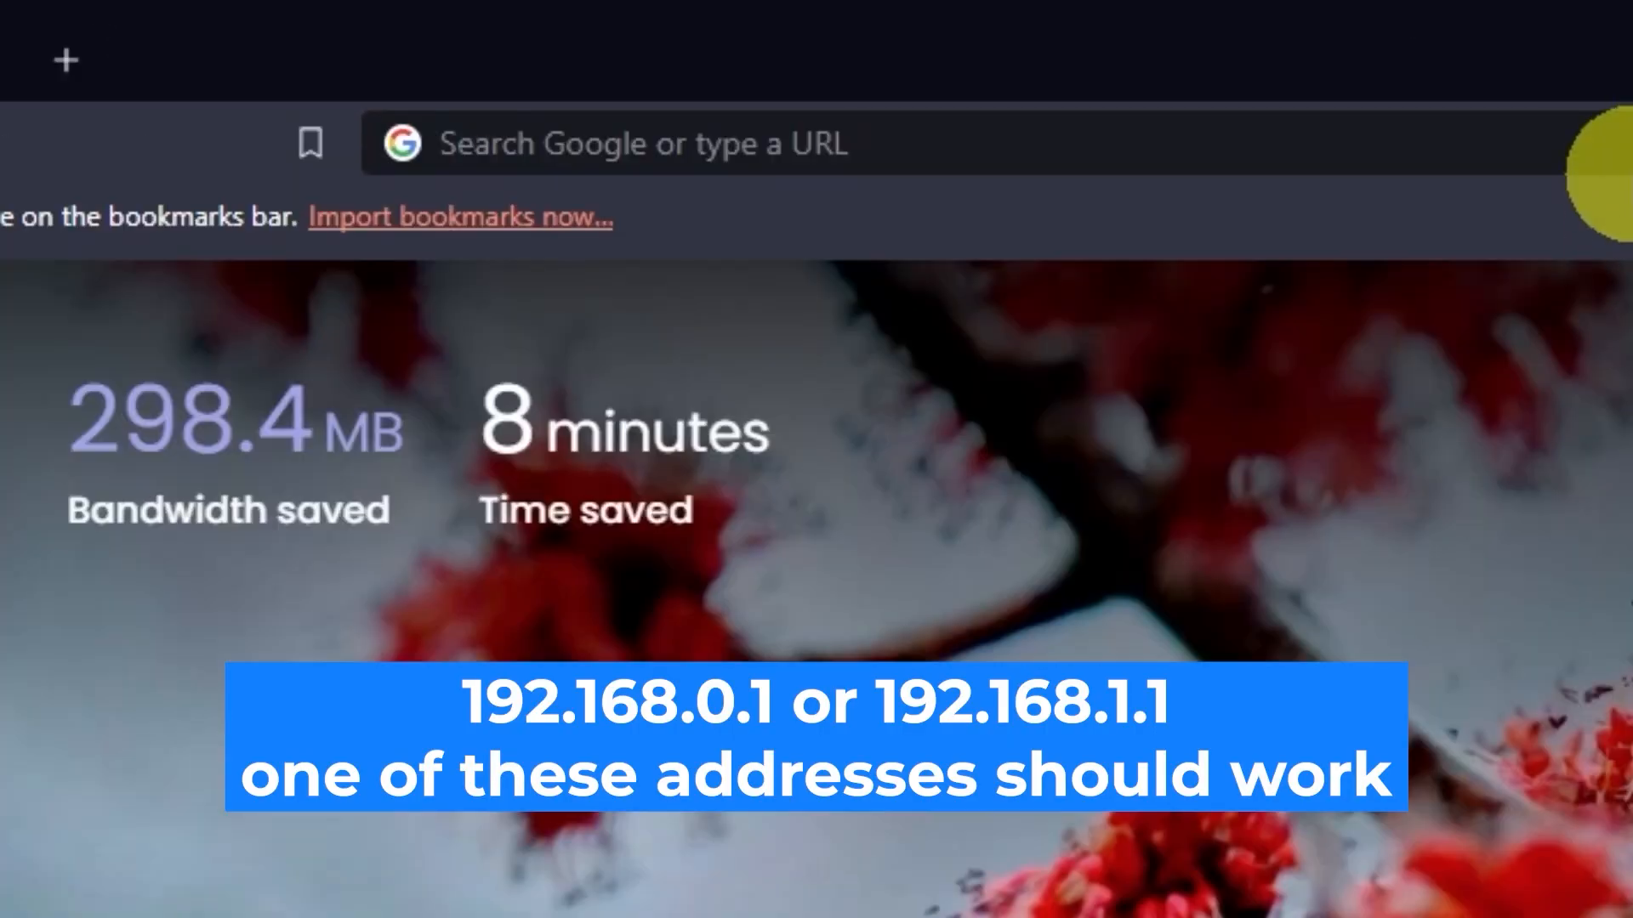
# Step: Load the router address 192.168.0.1 in Brave to reach its login page
pyautogui.click(799, 56)
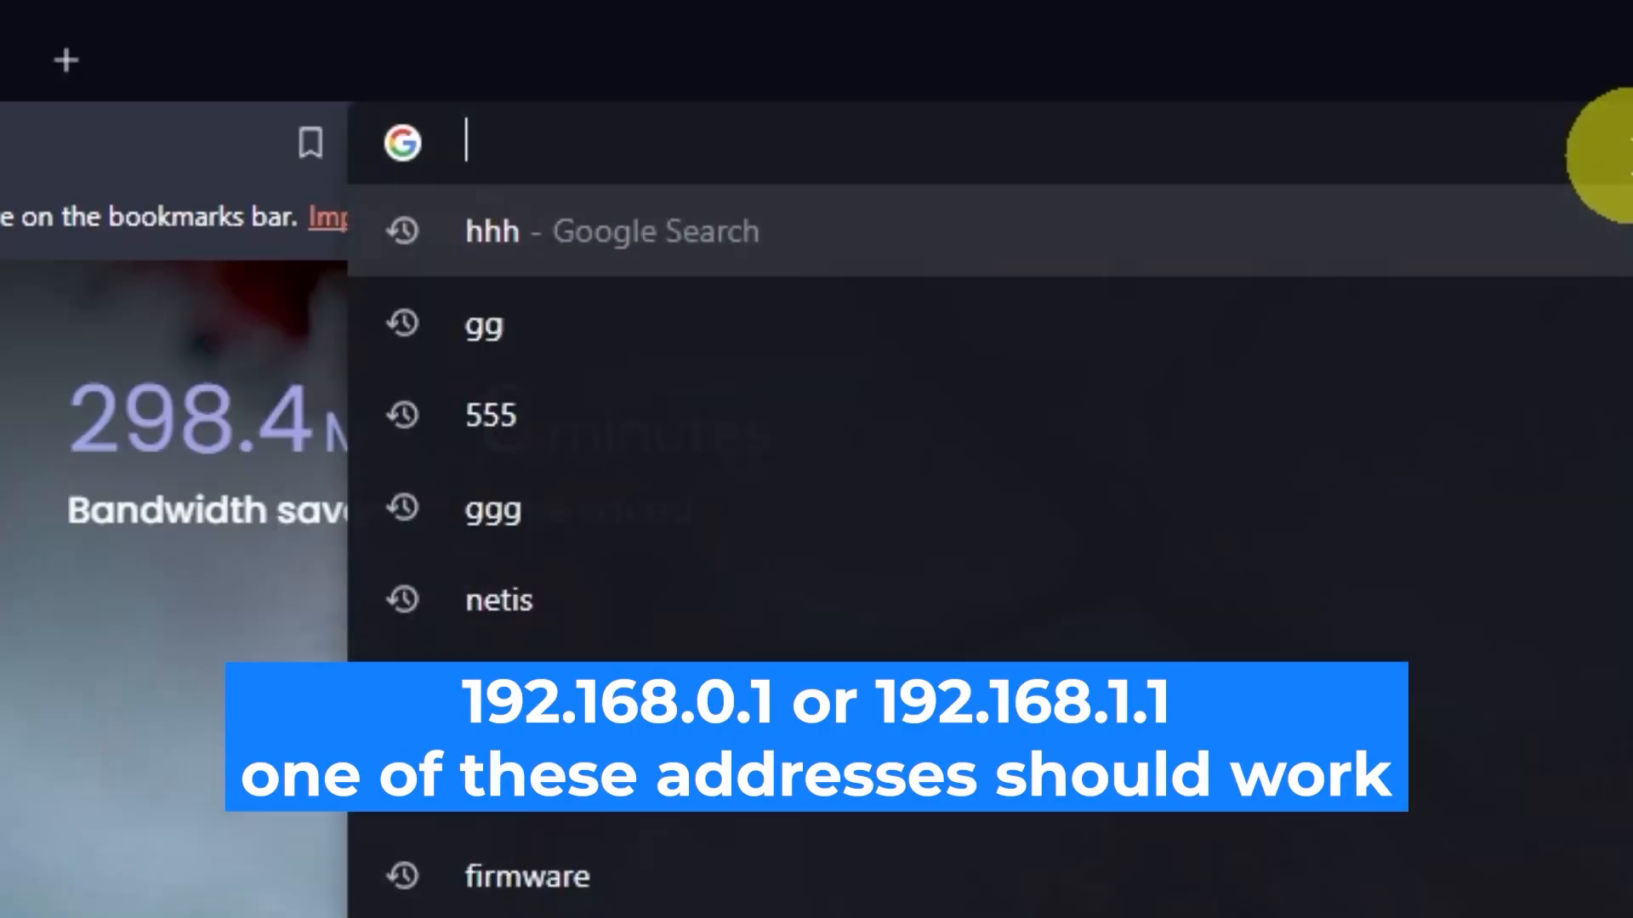
pyautogui.write('192.168.0')
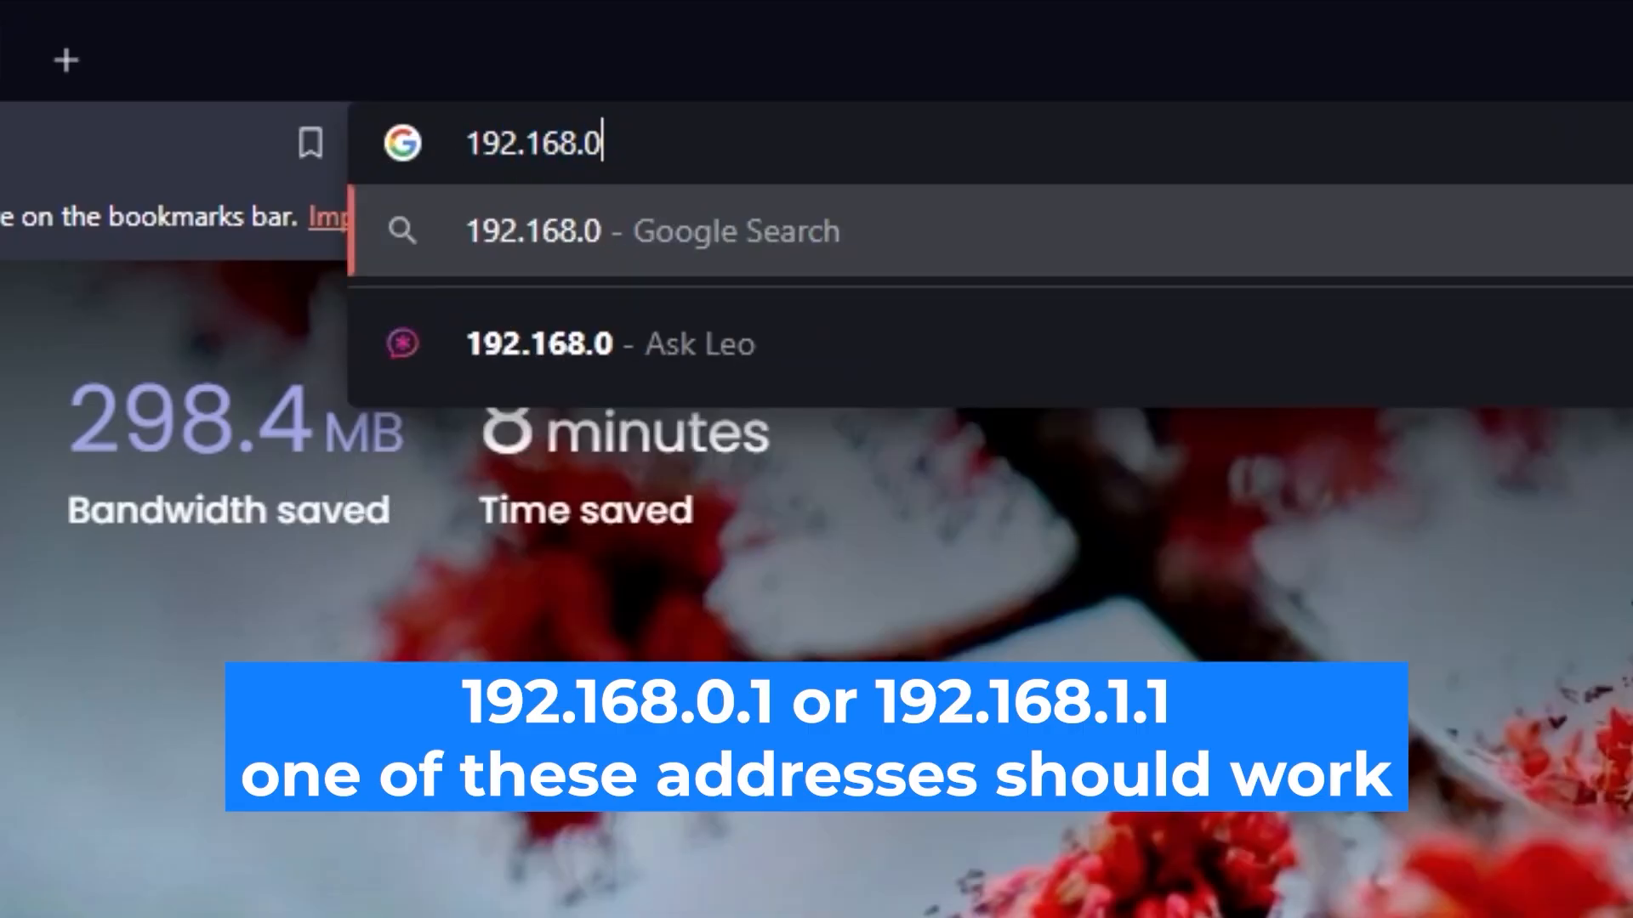
pyautogui.write('.1')
pyautogui.press('Return')
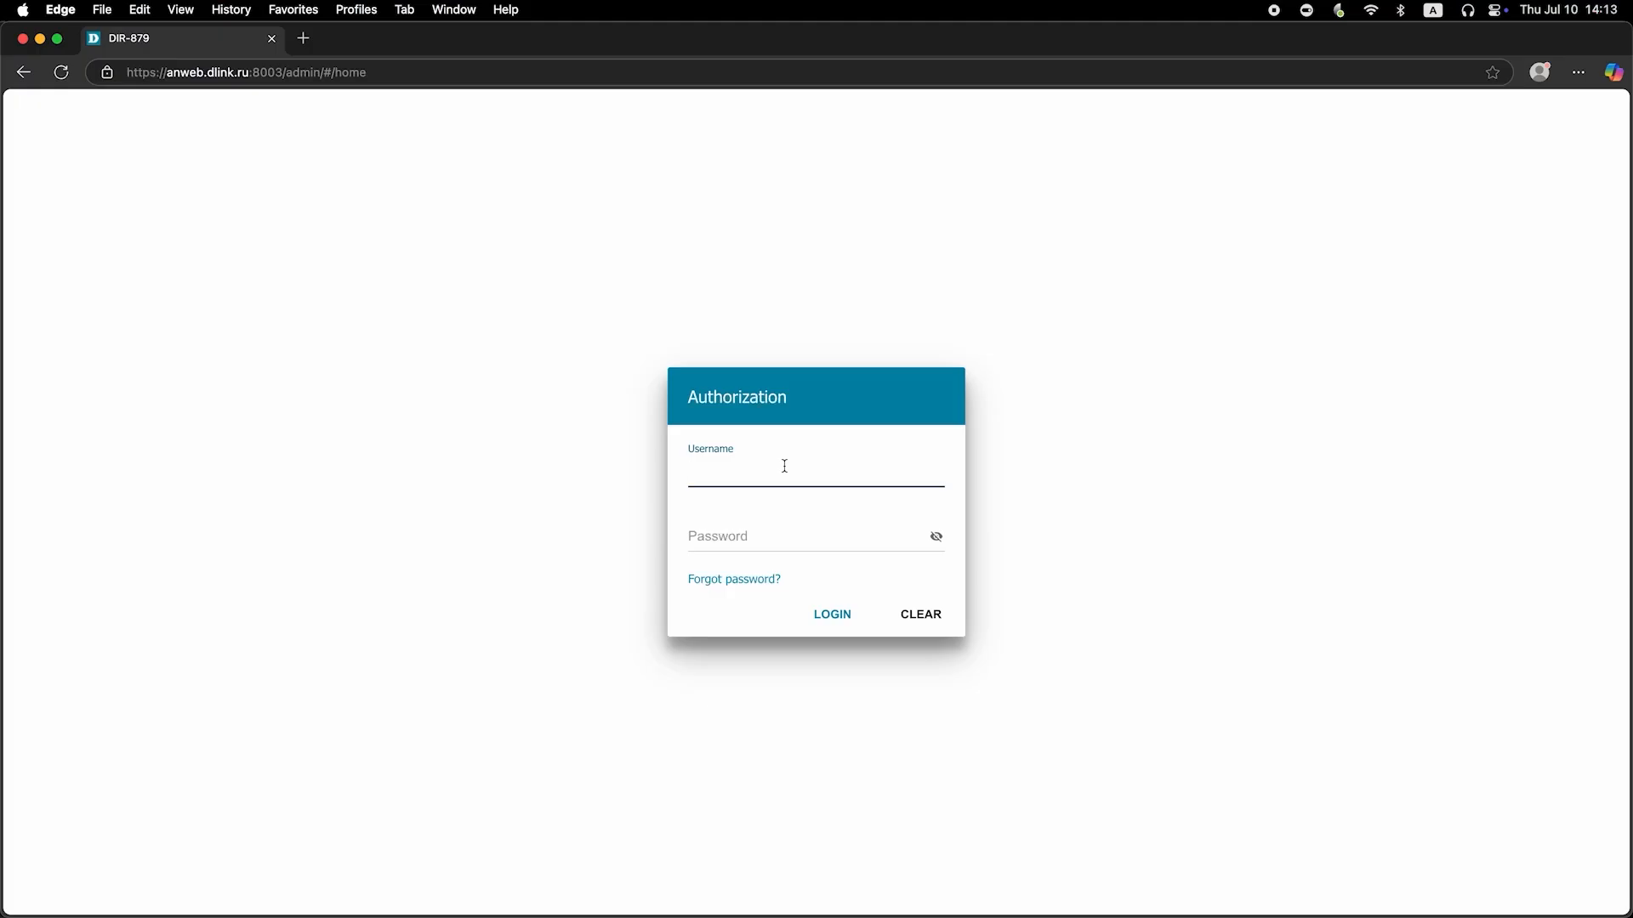
# Step: Enter the default administrator username and password, reveal the password to check it, and submit
pyautogui.write('admin')
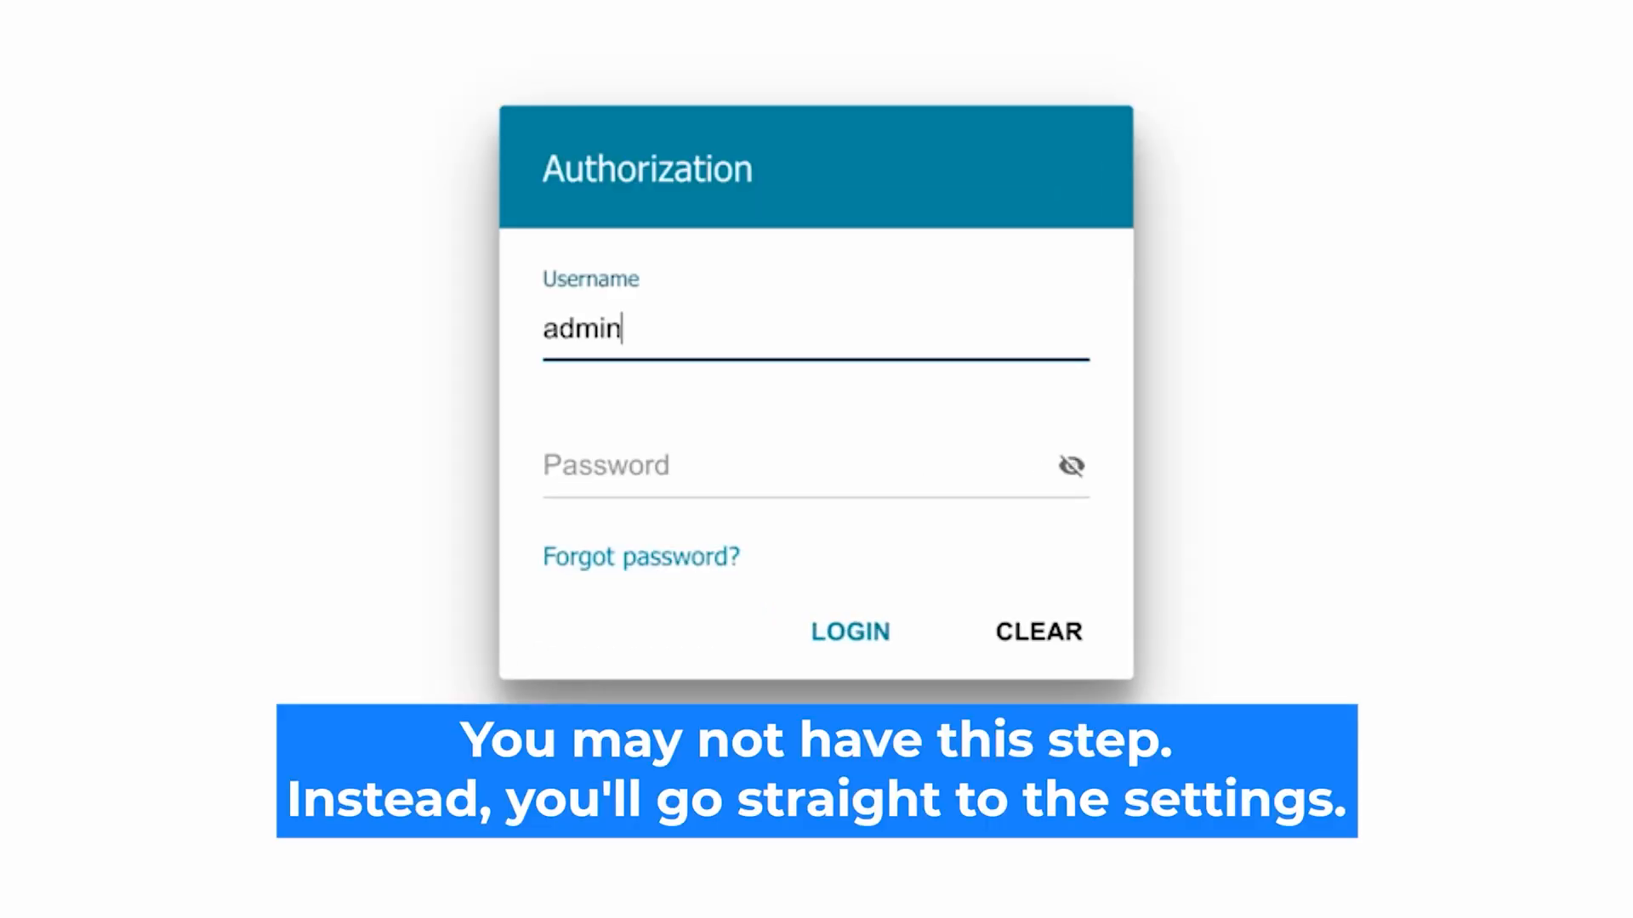
pyautogui.click(626, 469)
pyautogui.write('password')
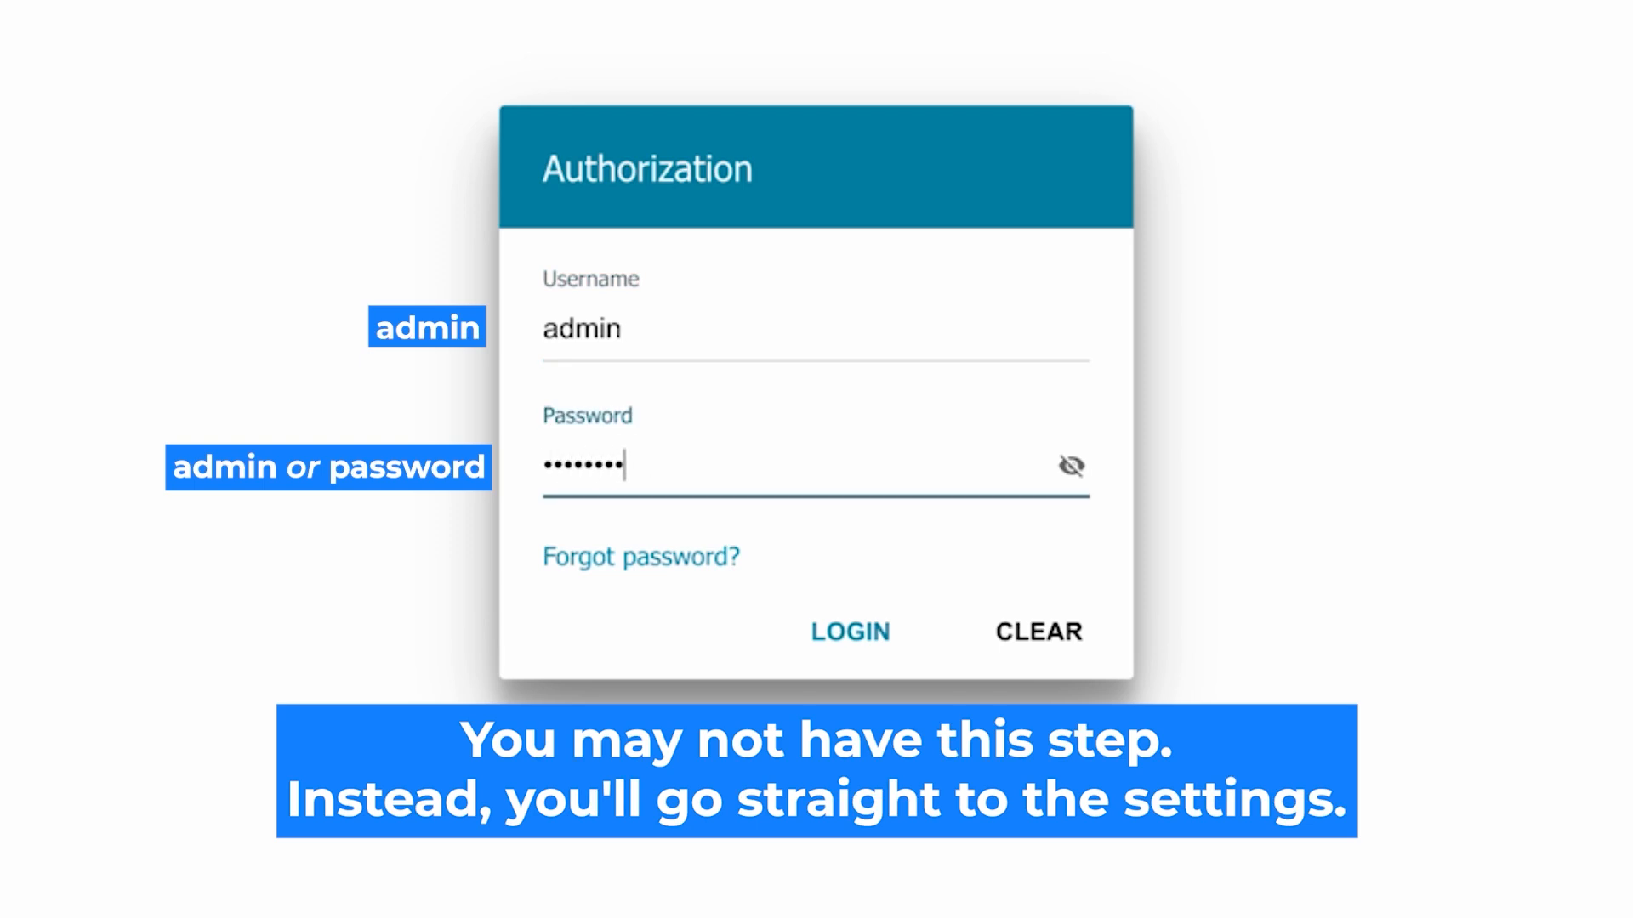
pyautogui.click(1066, 466)
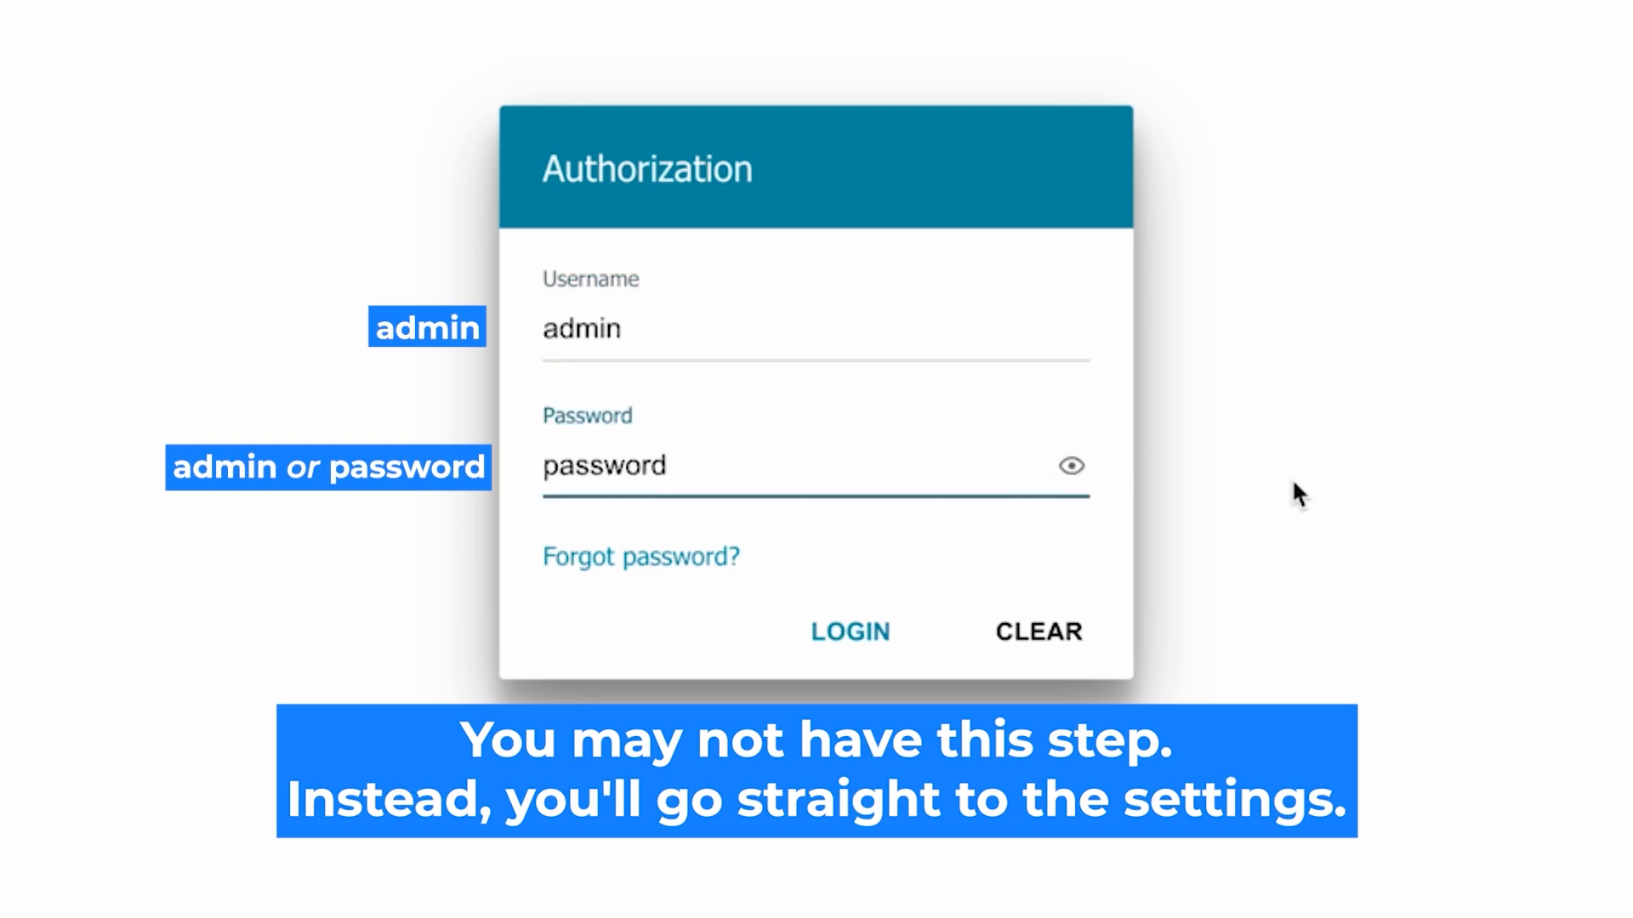
pyautogui.click(827, 630)
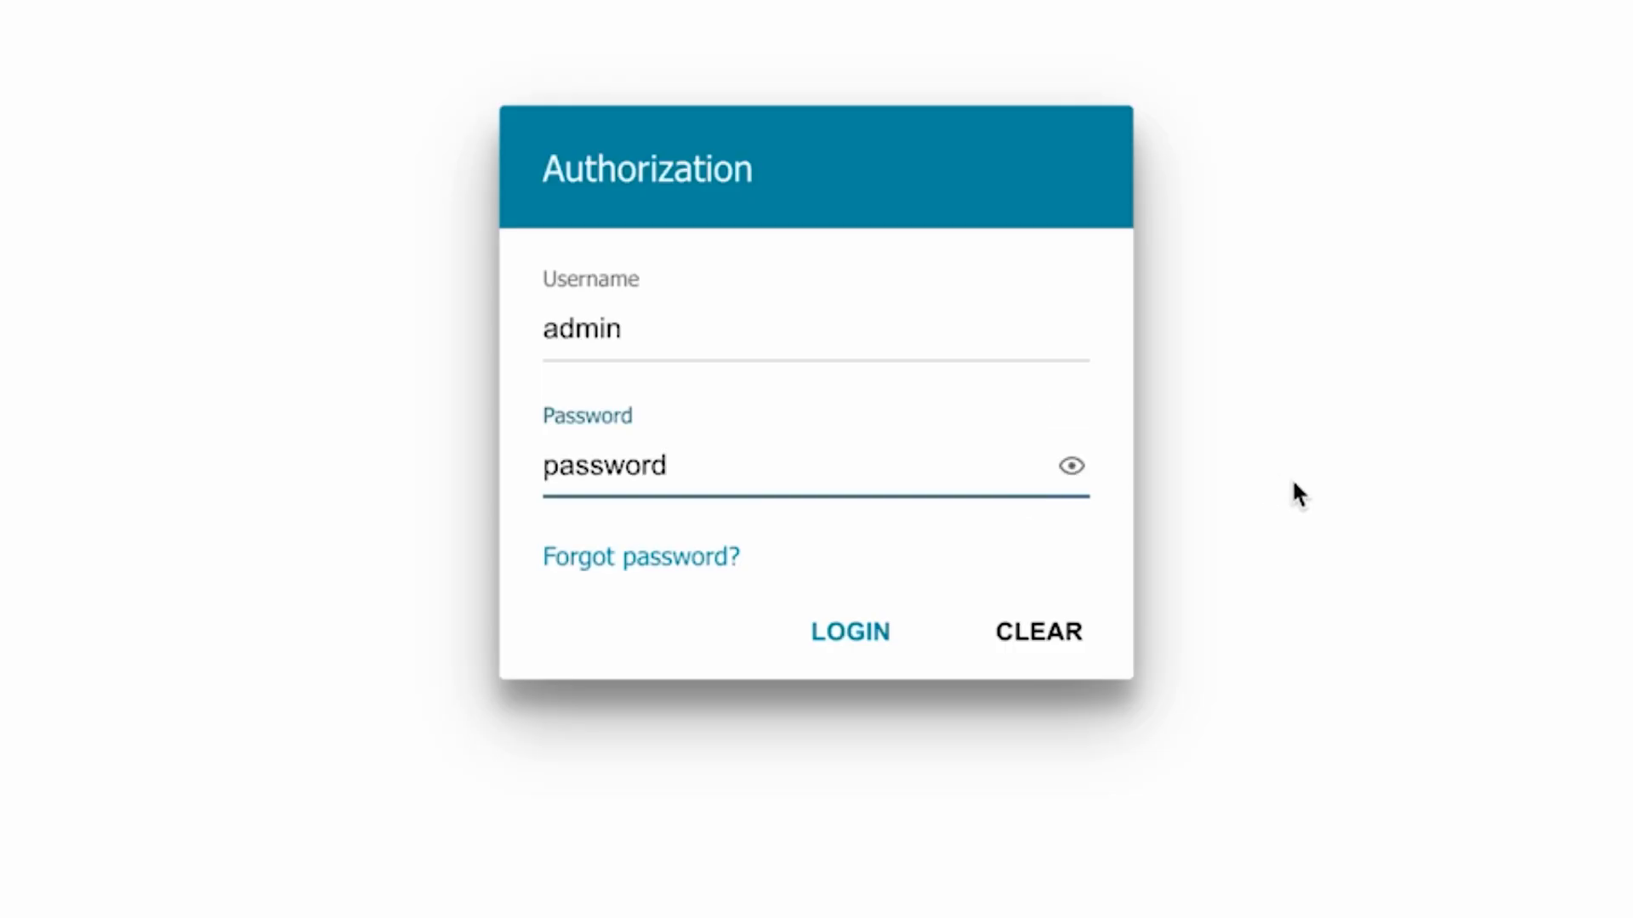
pyautogui.click(831, 630)
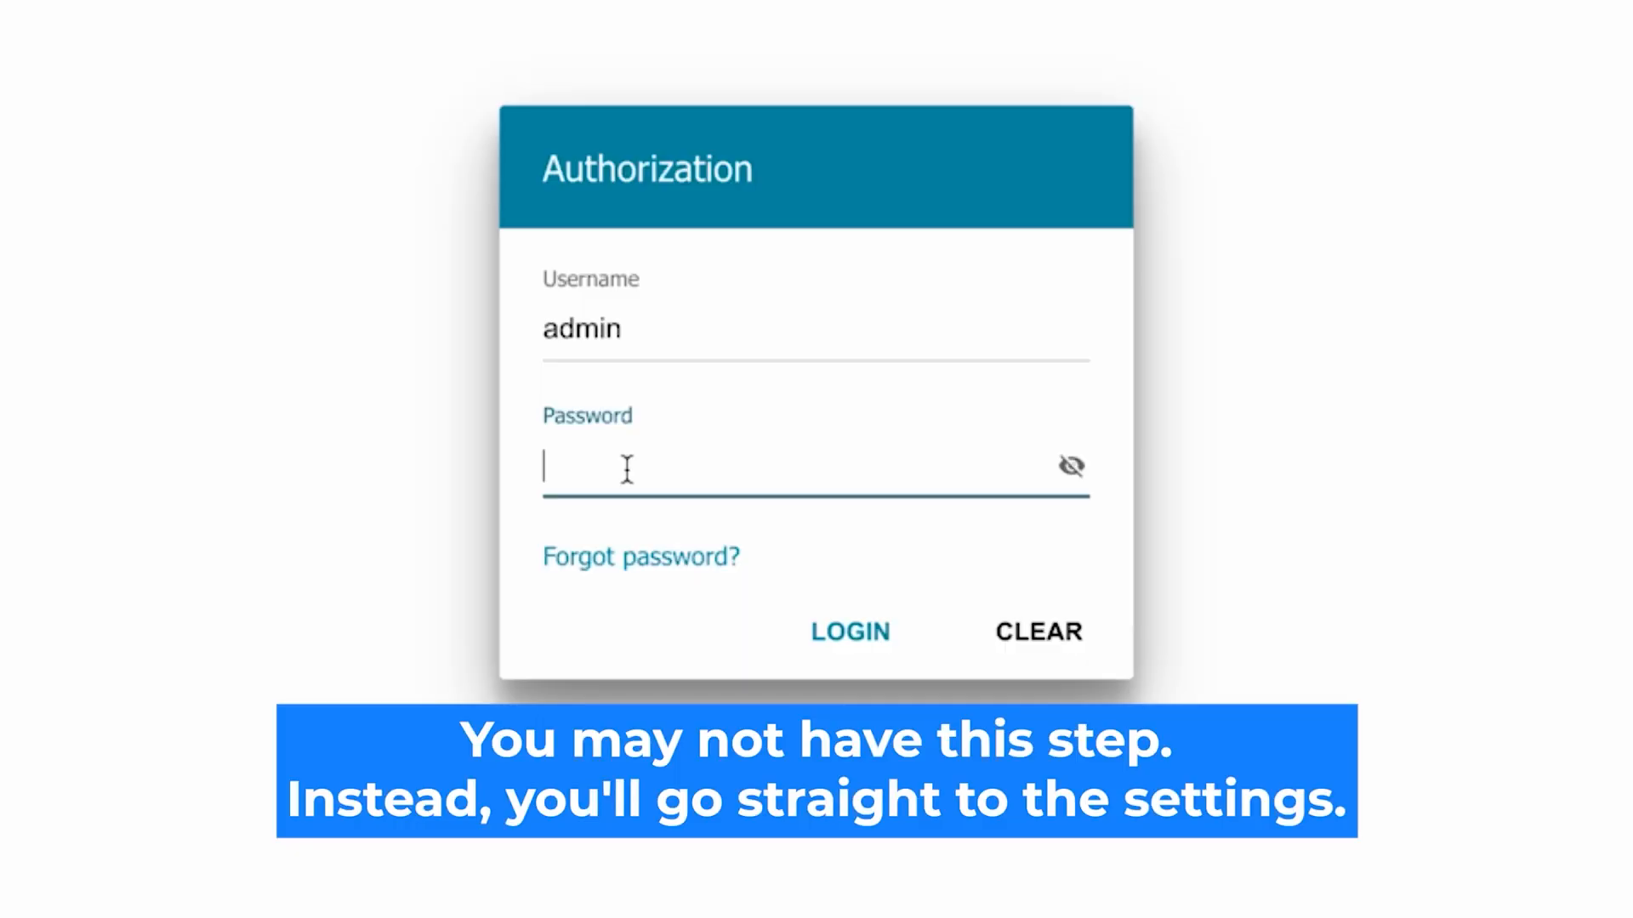
# Step: Re-enter the administrator password, verify it in plain text, and log in to the DIR-615
pyautogui.write('•••••••••')
pyautogui.click(1071, 466)
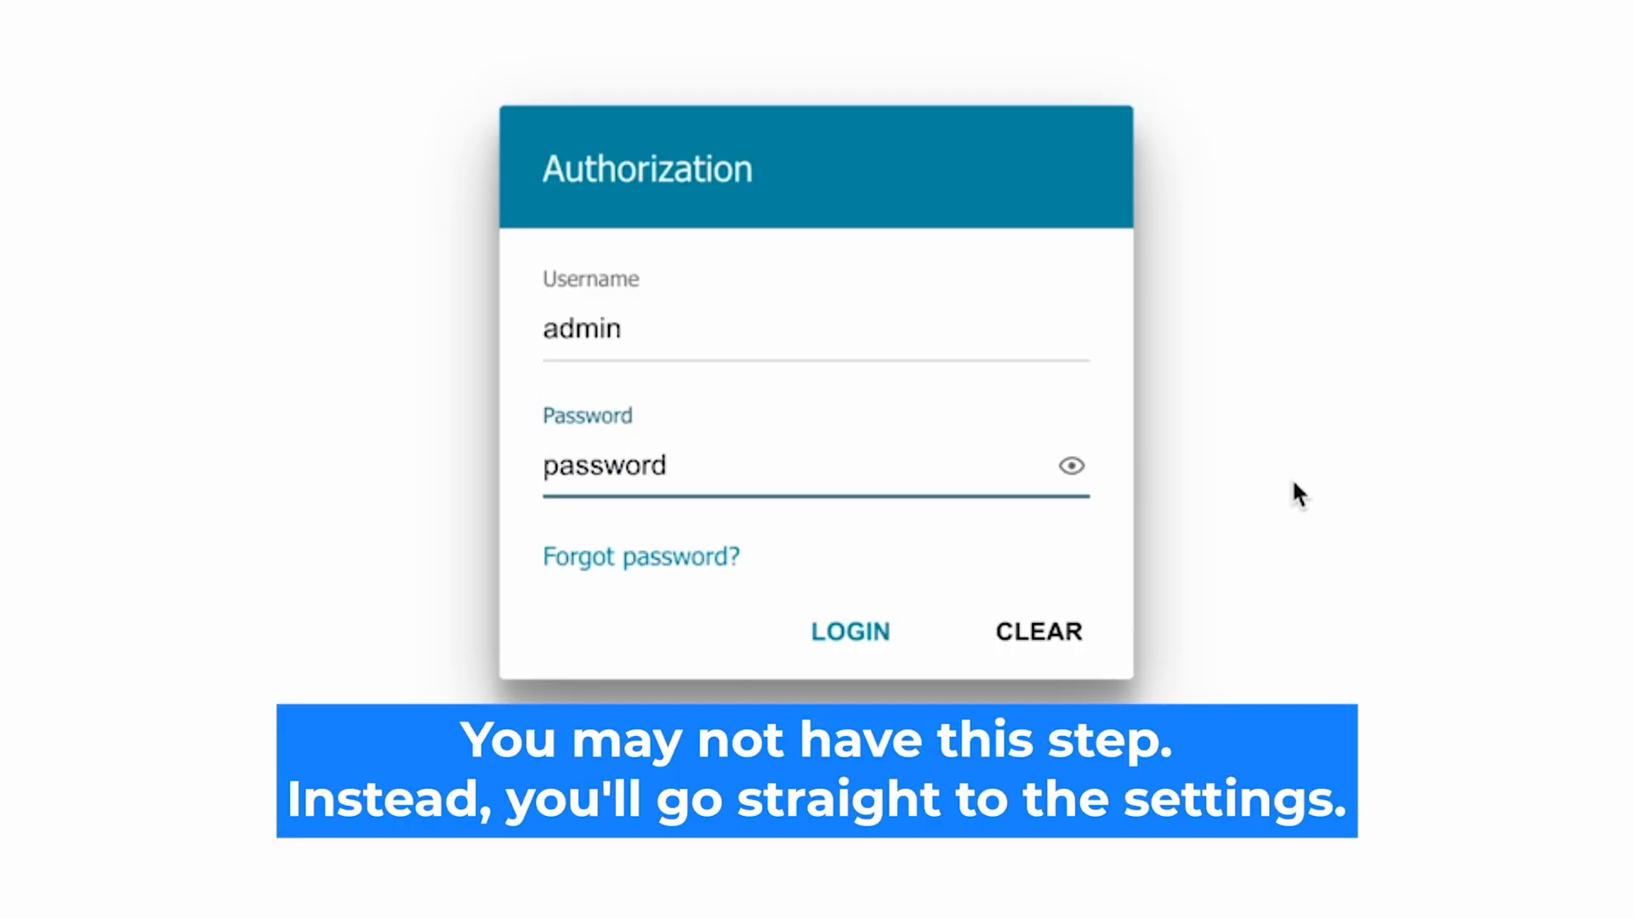
pyautogui.click(837, 630)
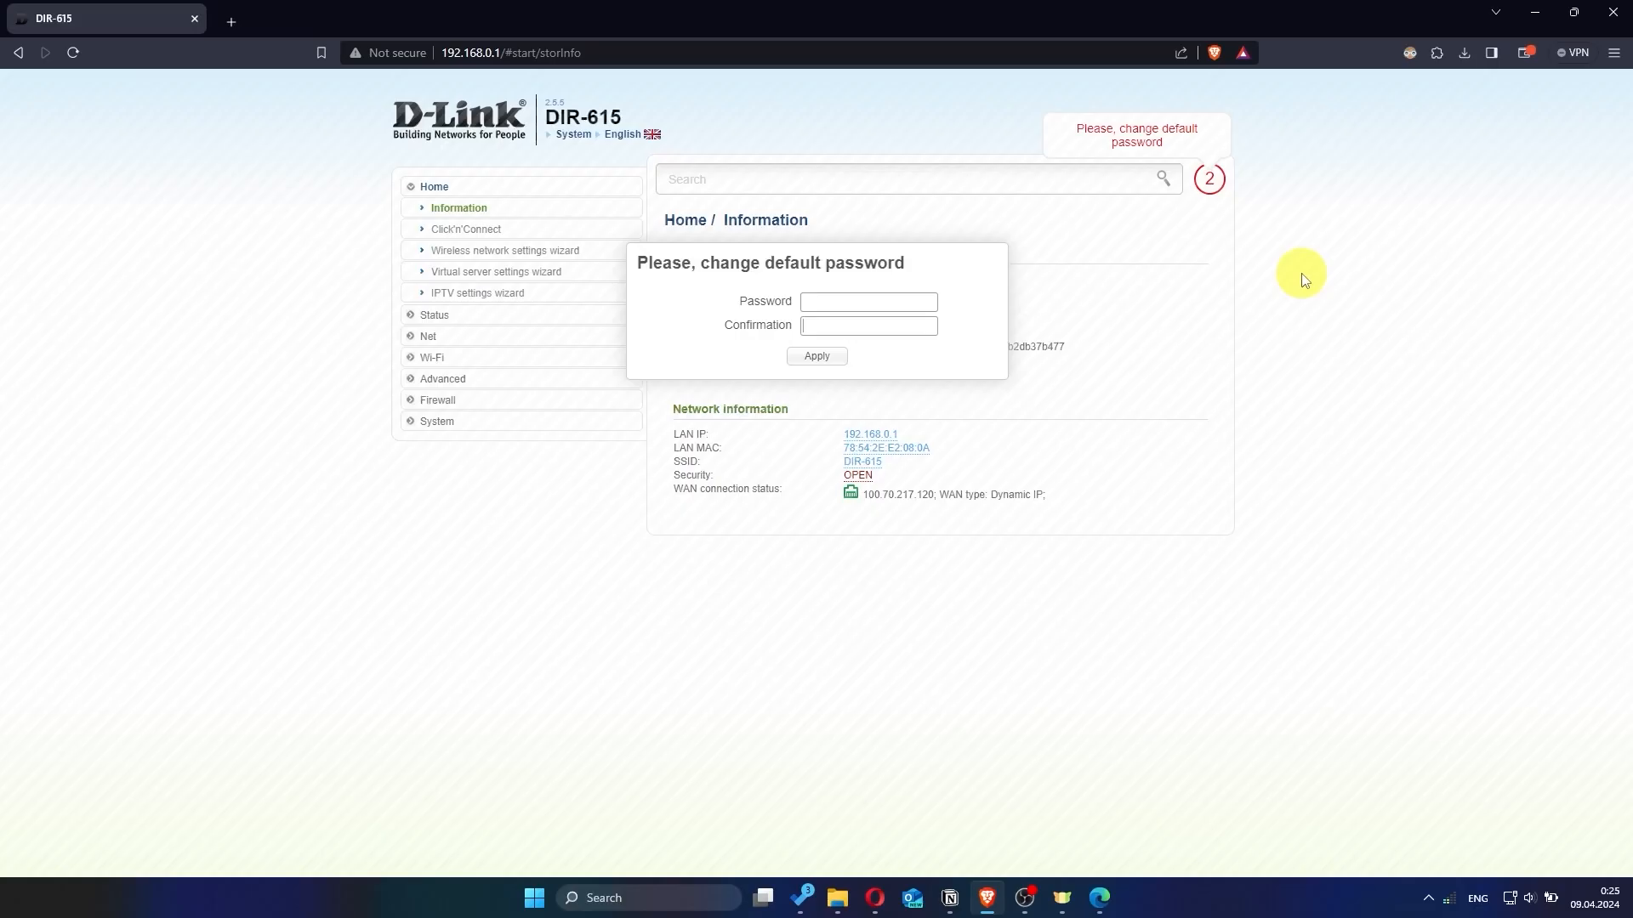
# Step: Enter a new admin password in Password and Confirmation and apply it
pyautogui.click(901, 302)
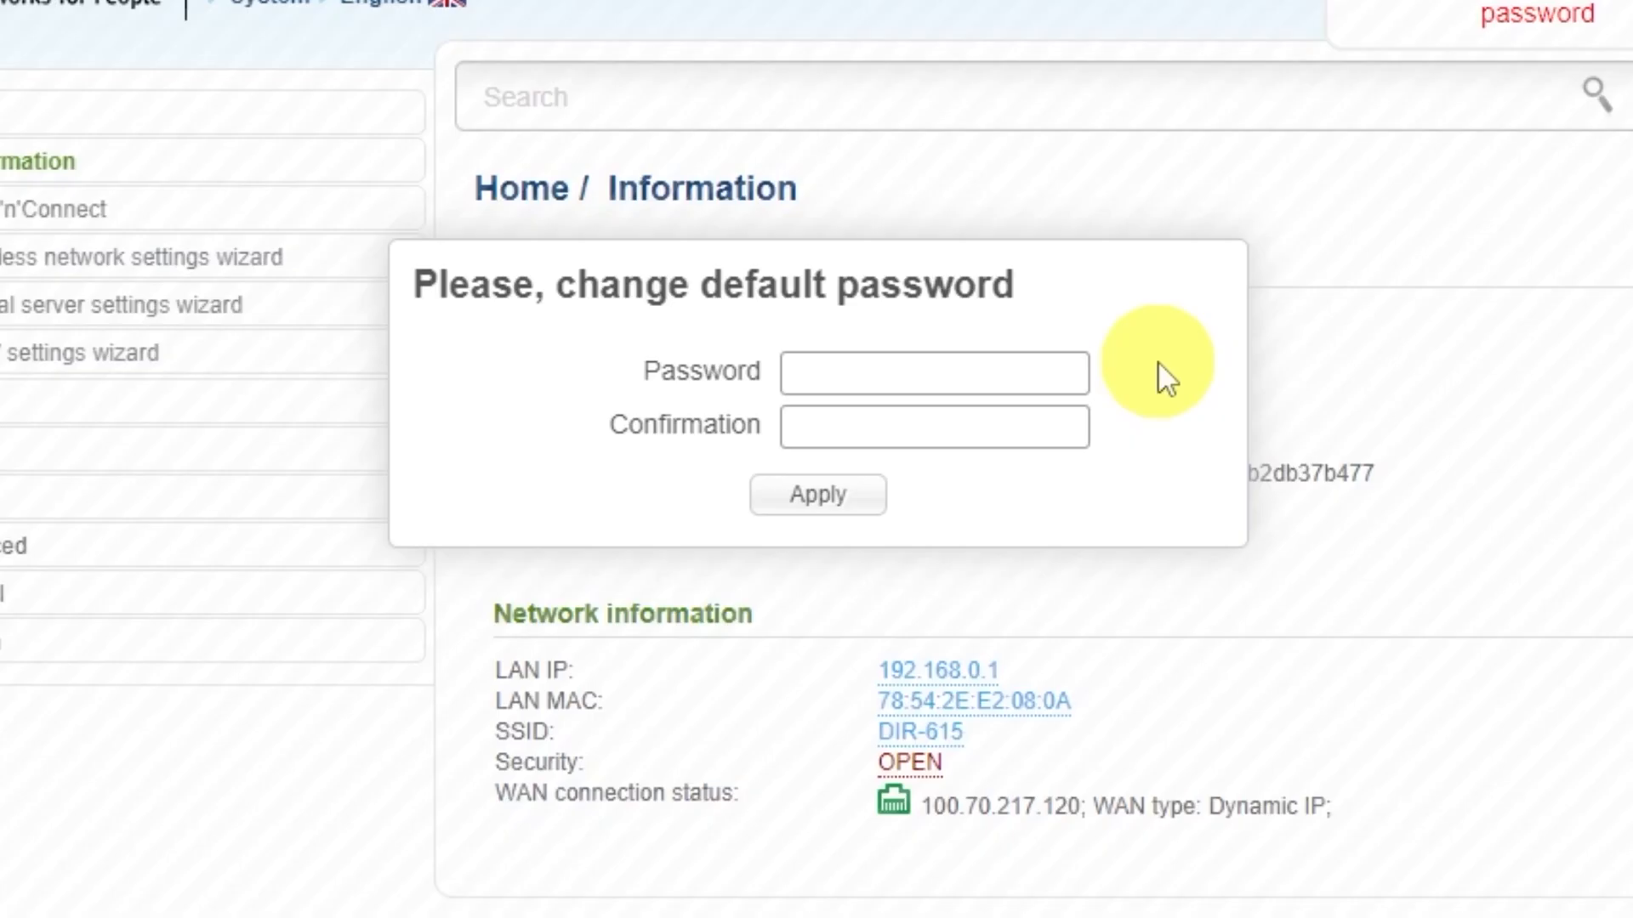
pyautogui.write('password')
pyautogui.click(1054, 416)
pyautogui.write('password')
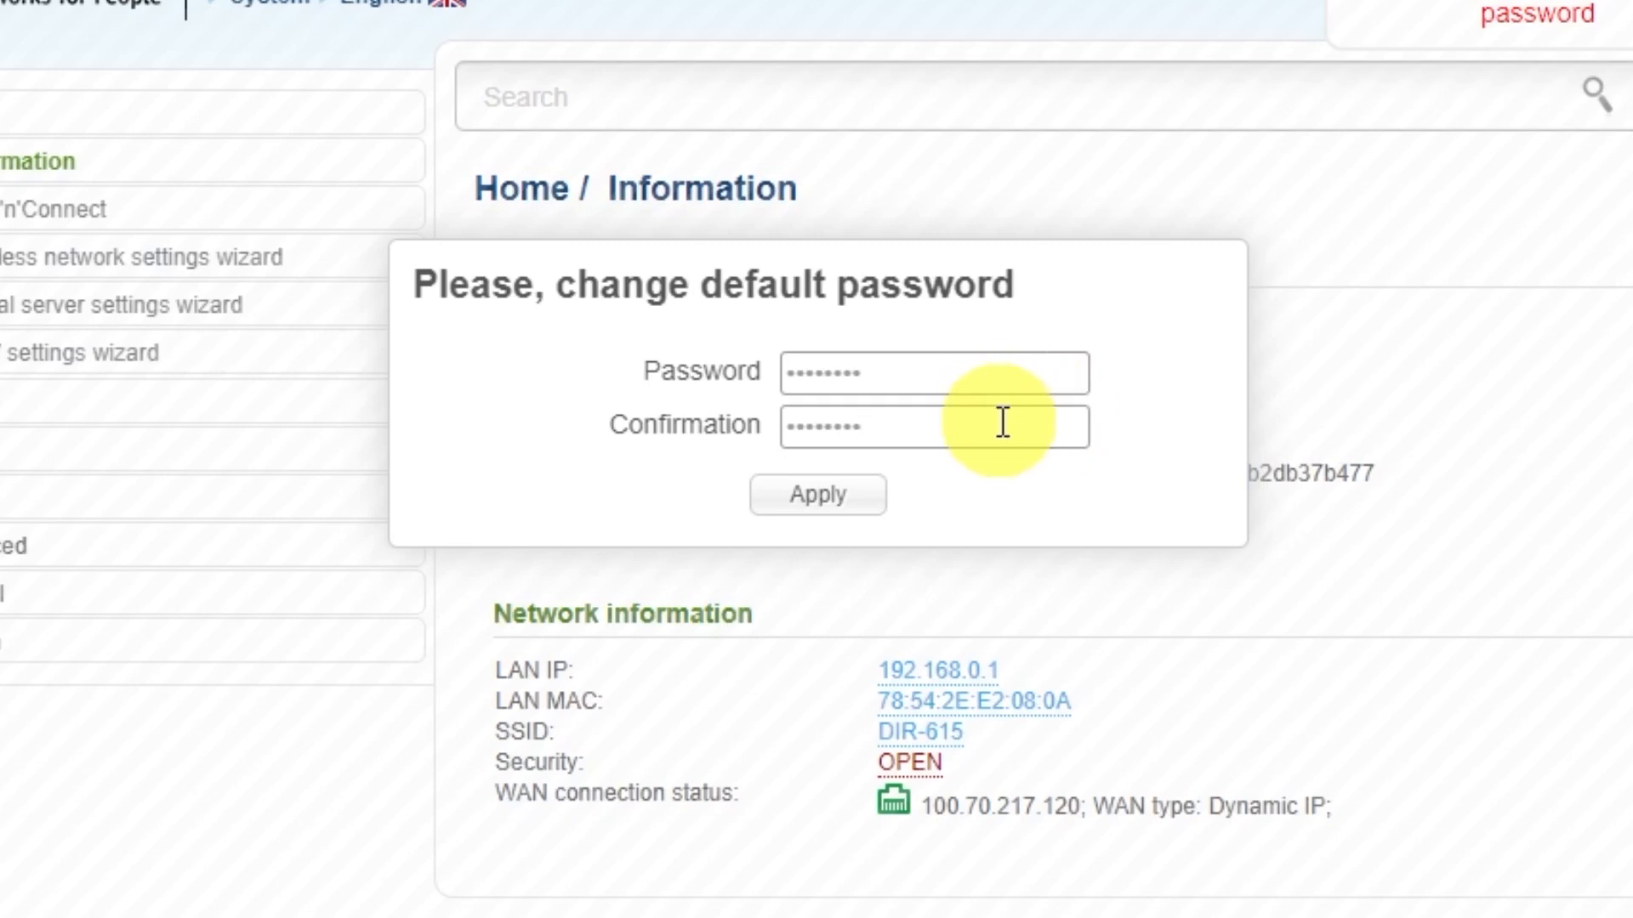
pyautogui.click(862, 500)
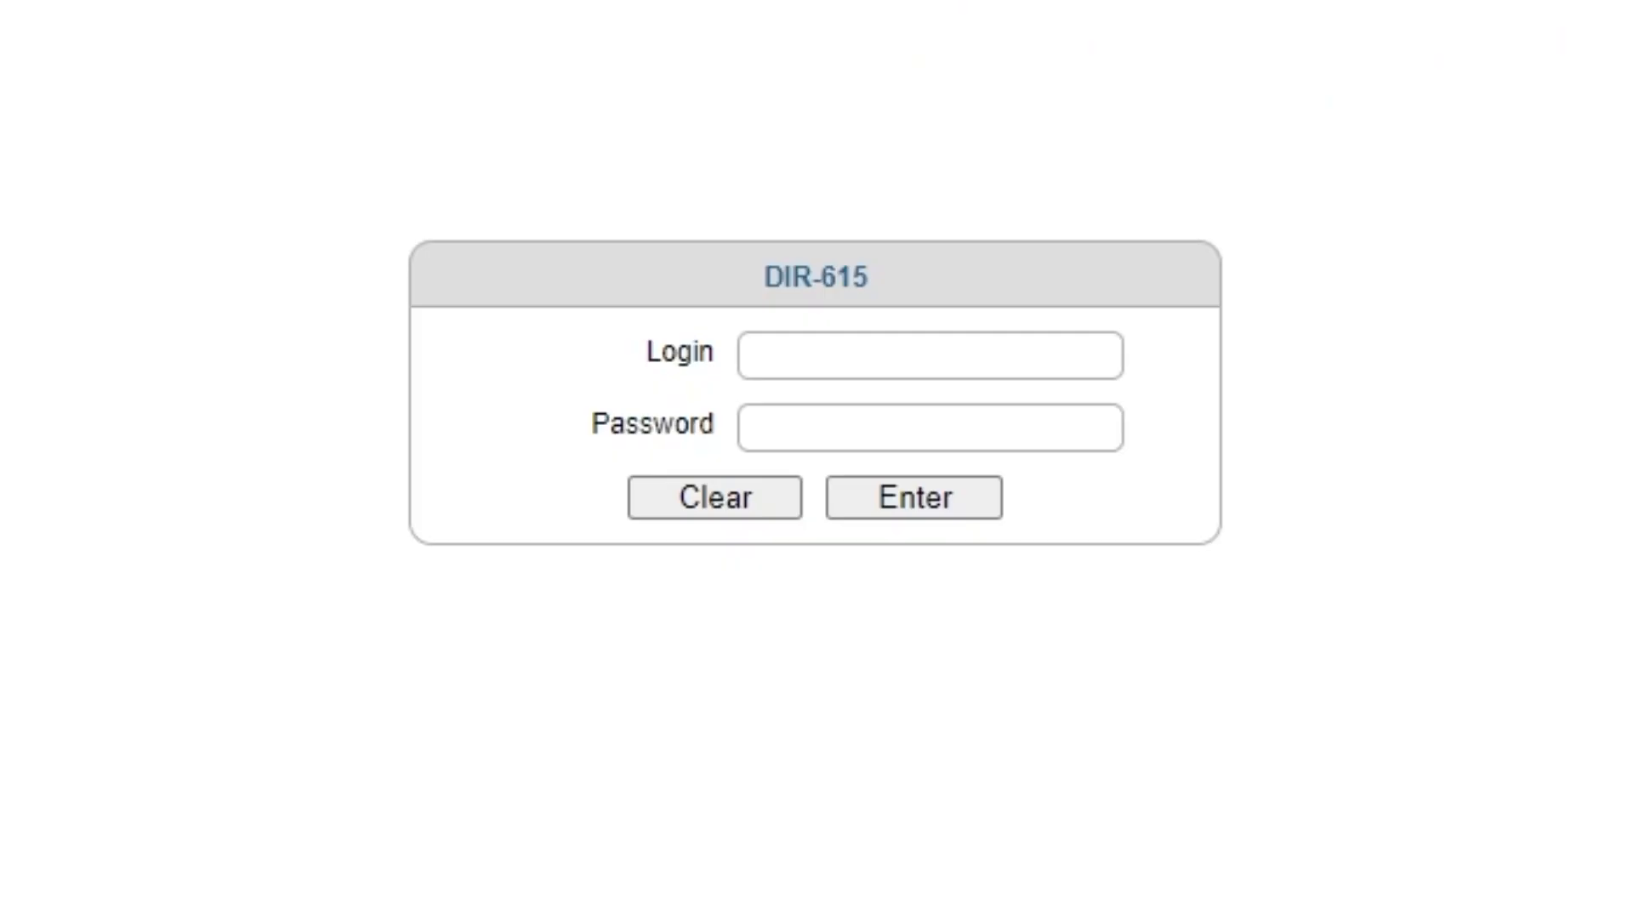
# Step: Log in with the admin username and new password, declining the browser's offer to save it
pyautogui.click(875, 354)
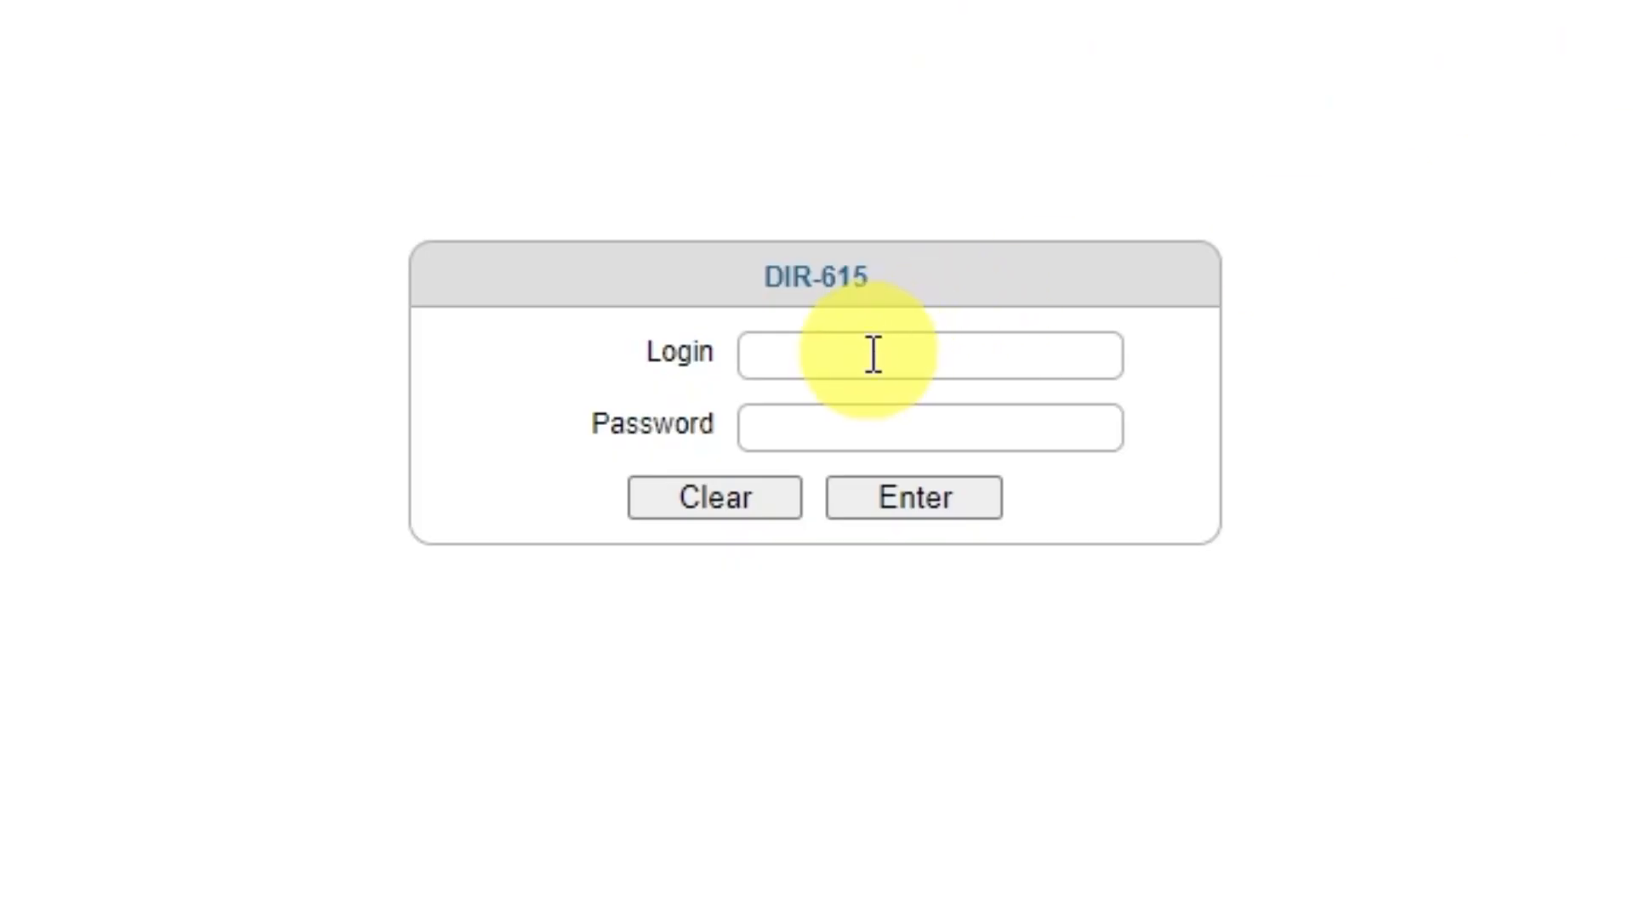
pyautogui.write('admin')
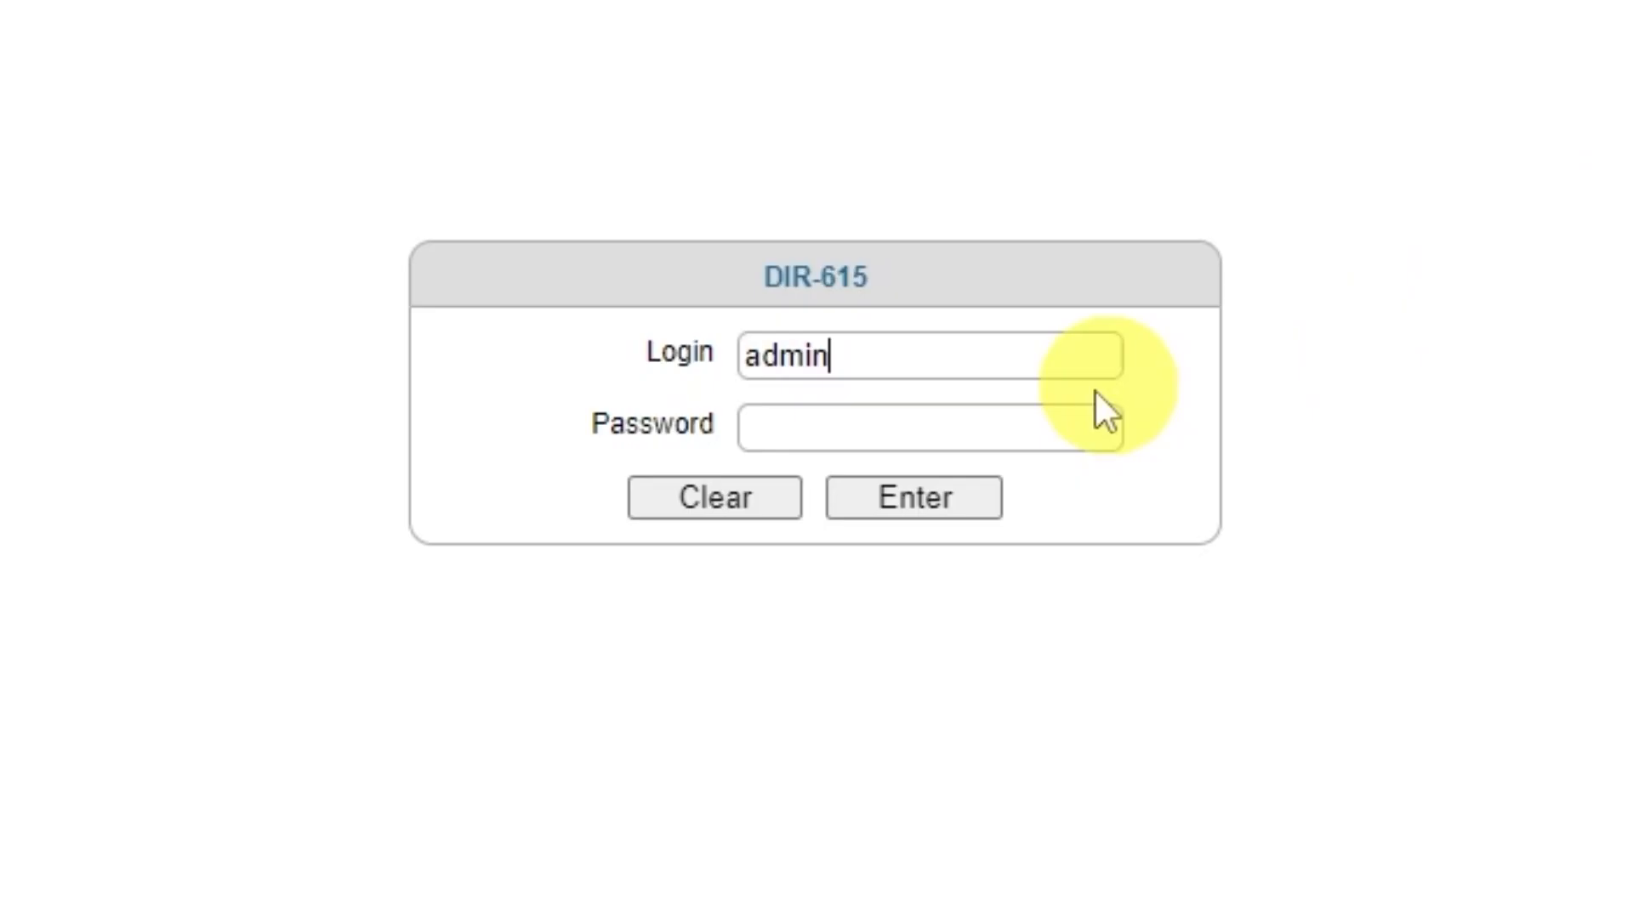
pyautogui.click(1010, 430)
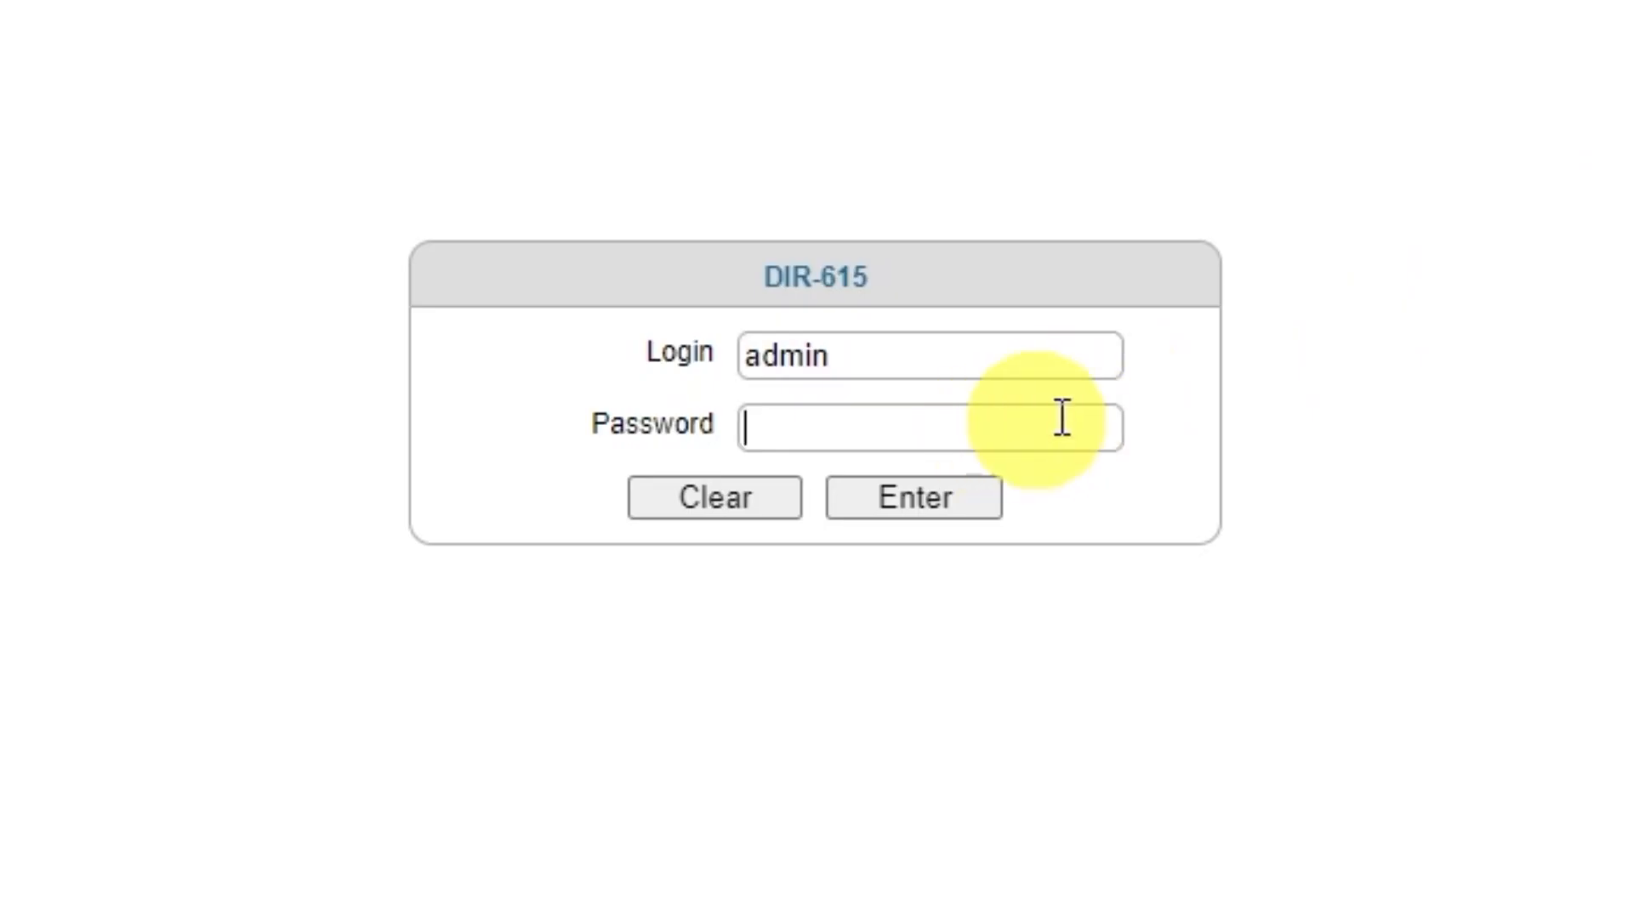
pyautogui.write('admin123')
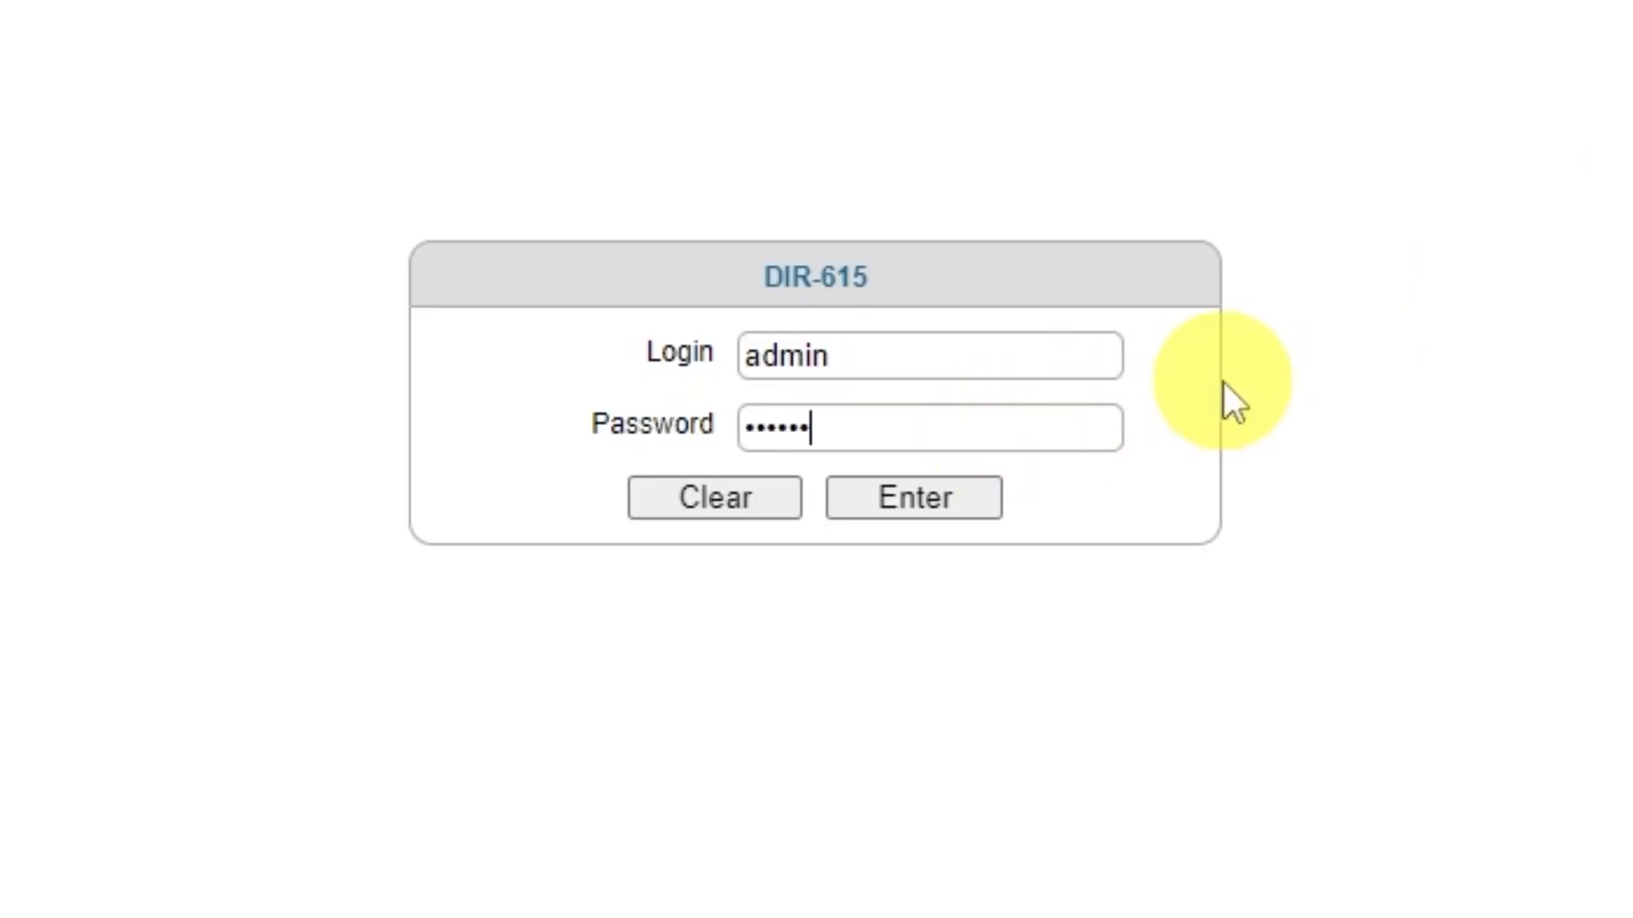
pyautogui.click(898, 510)
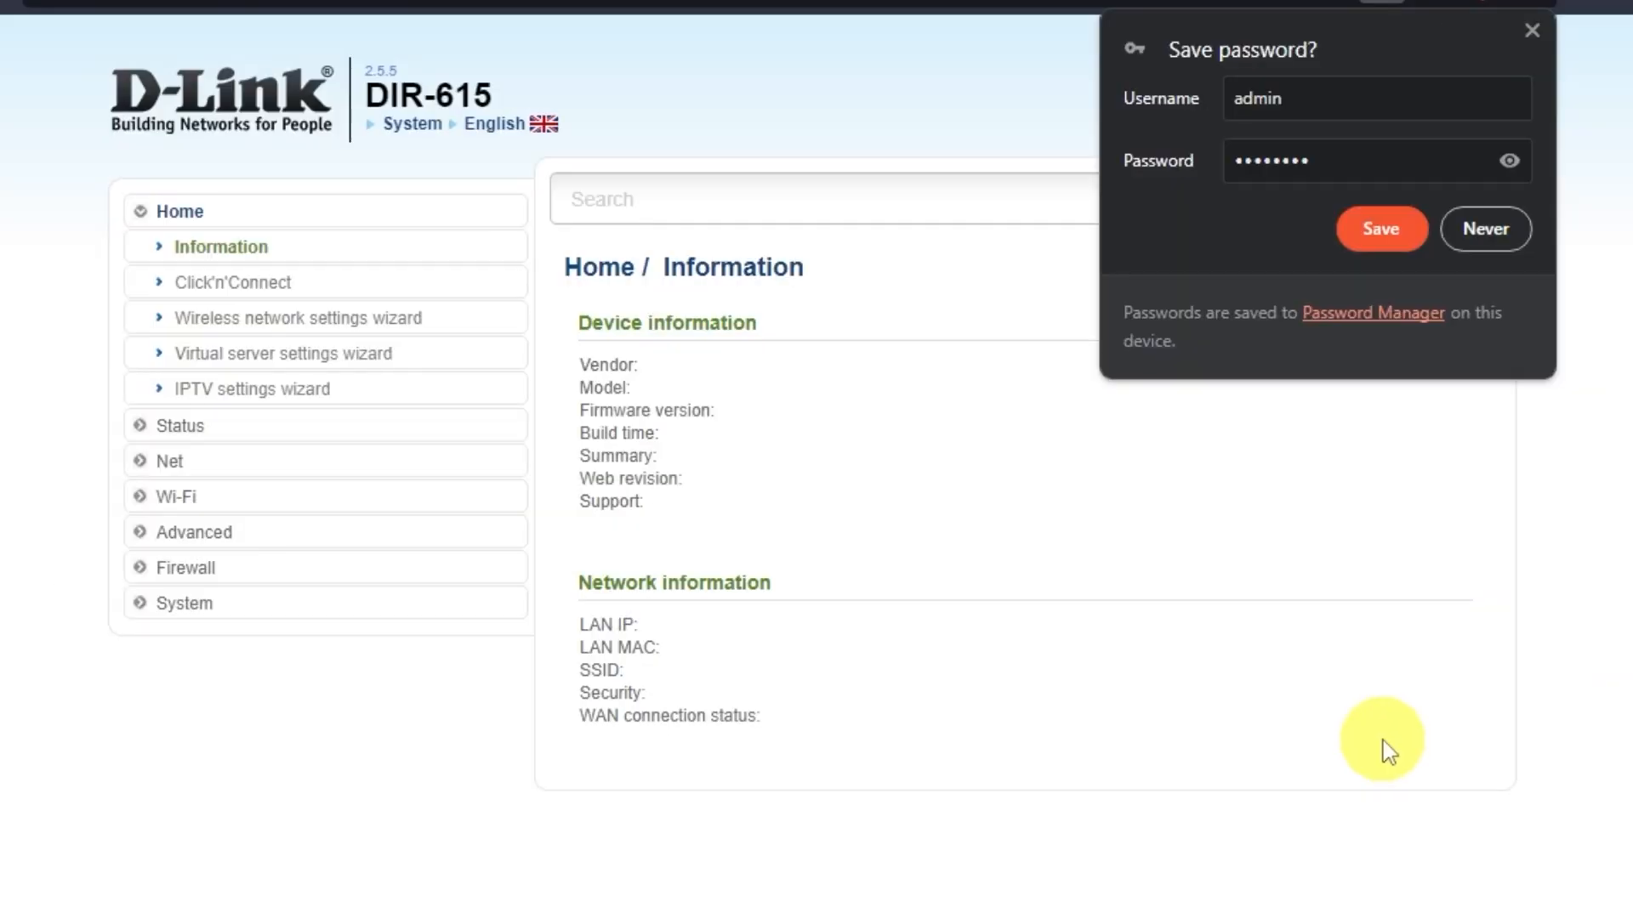
pyautogui.click(1490, 228)
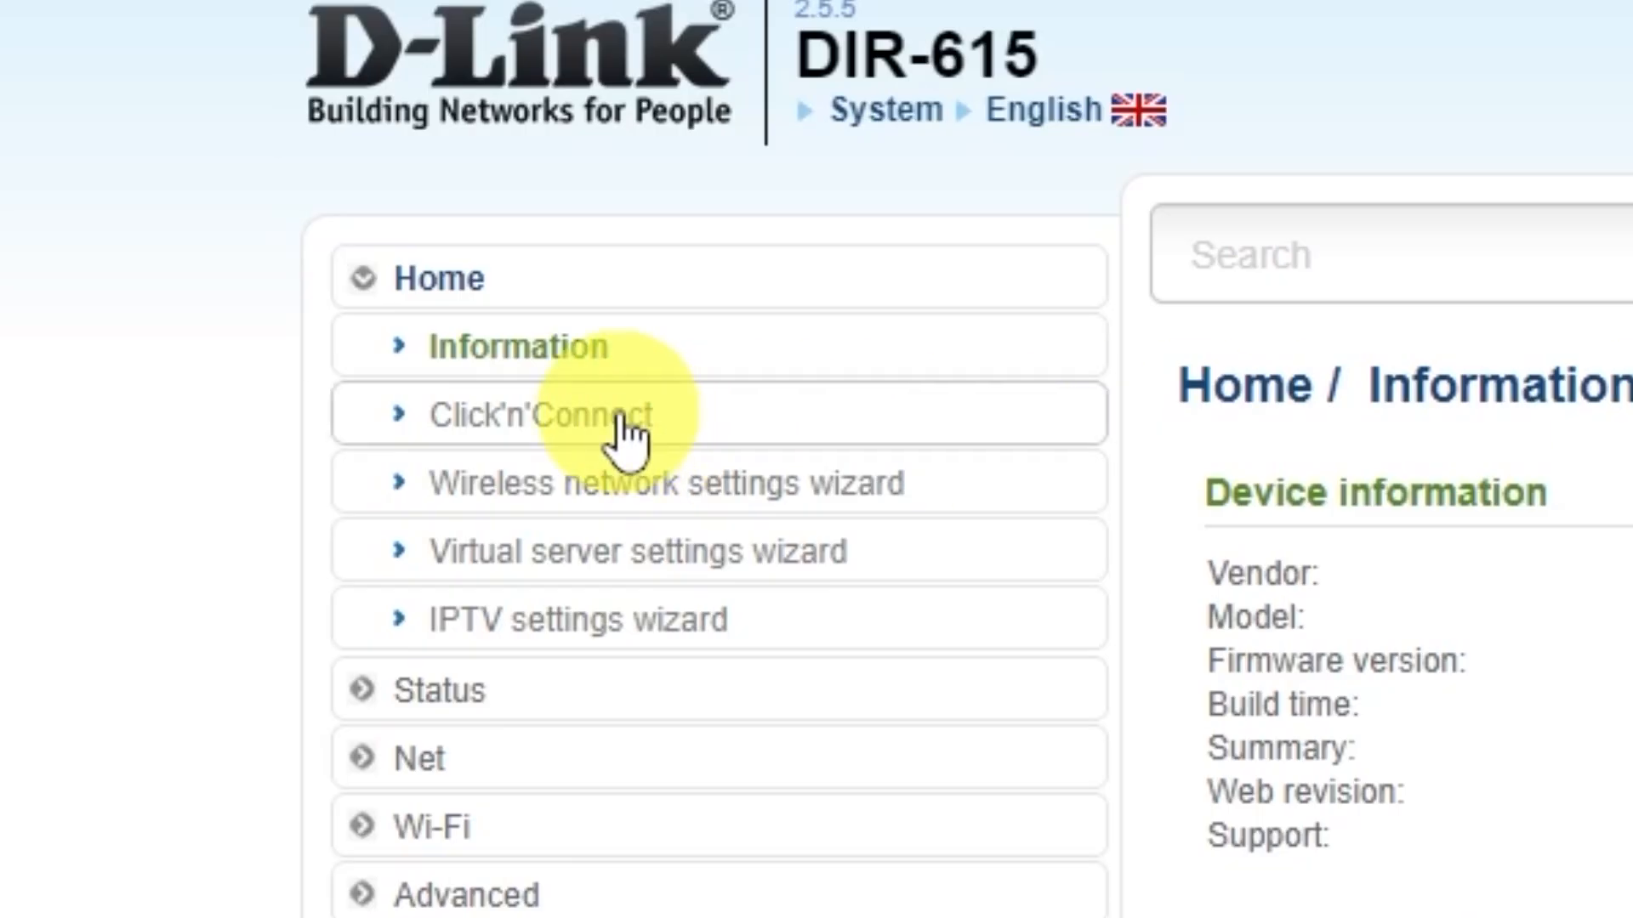
# Step: Run the Click'n'Connect wizard past the cable step and select Dynamic IP as the connection type
pyautogui.click(731, 414)
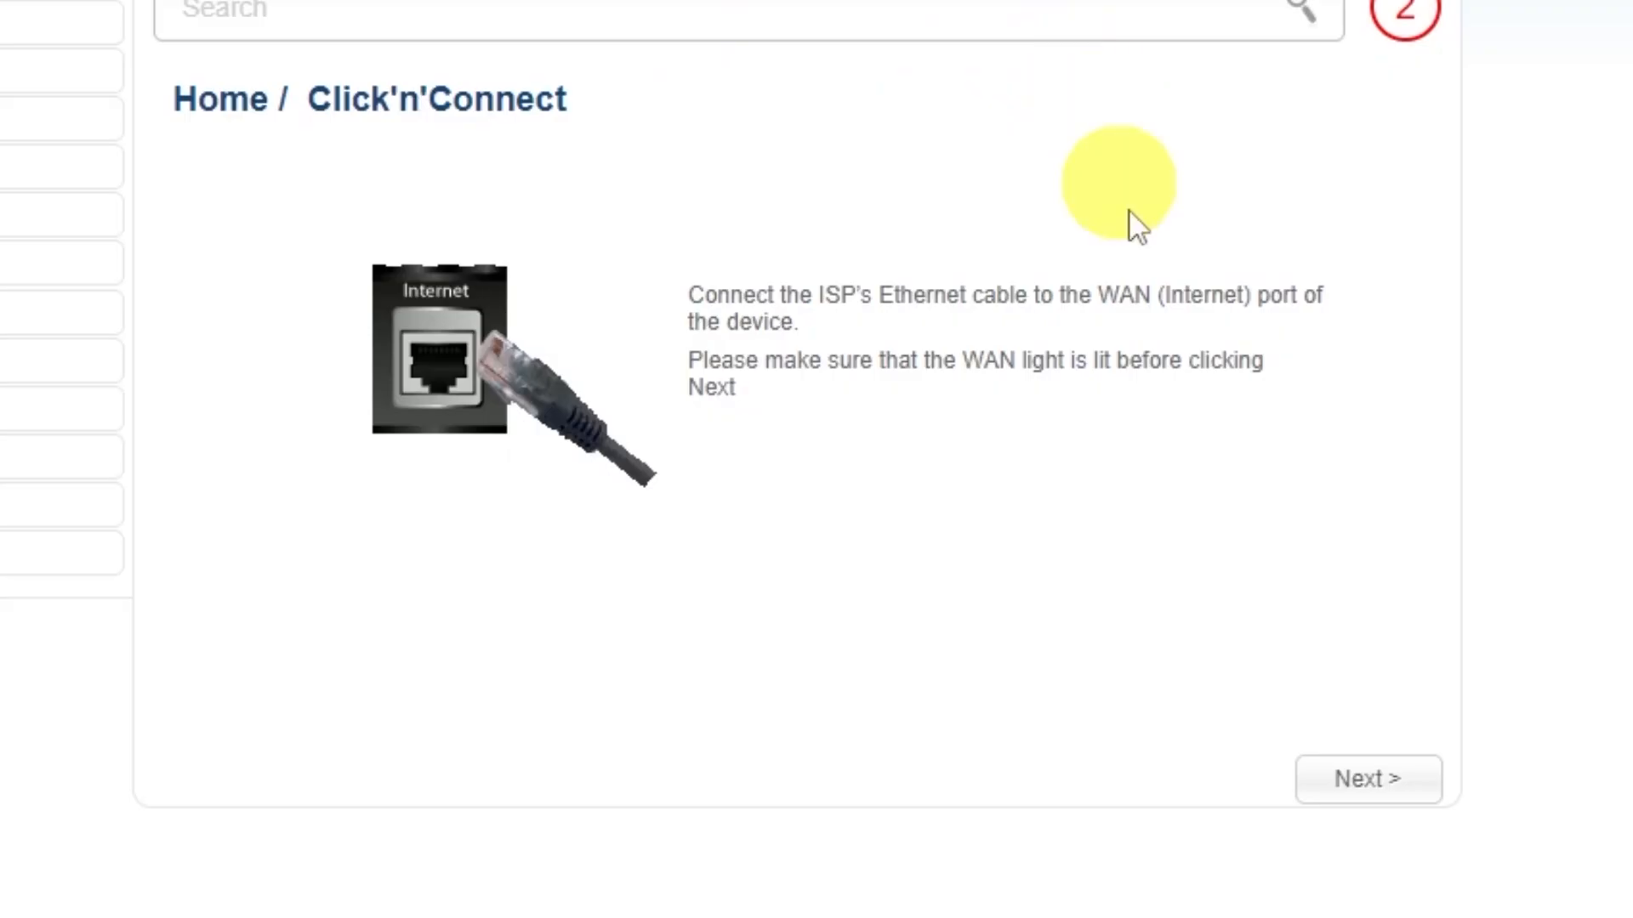
pyautogui.click(1365, 783)
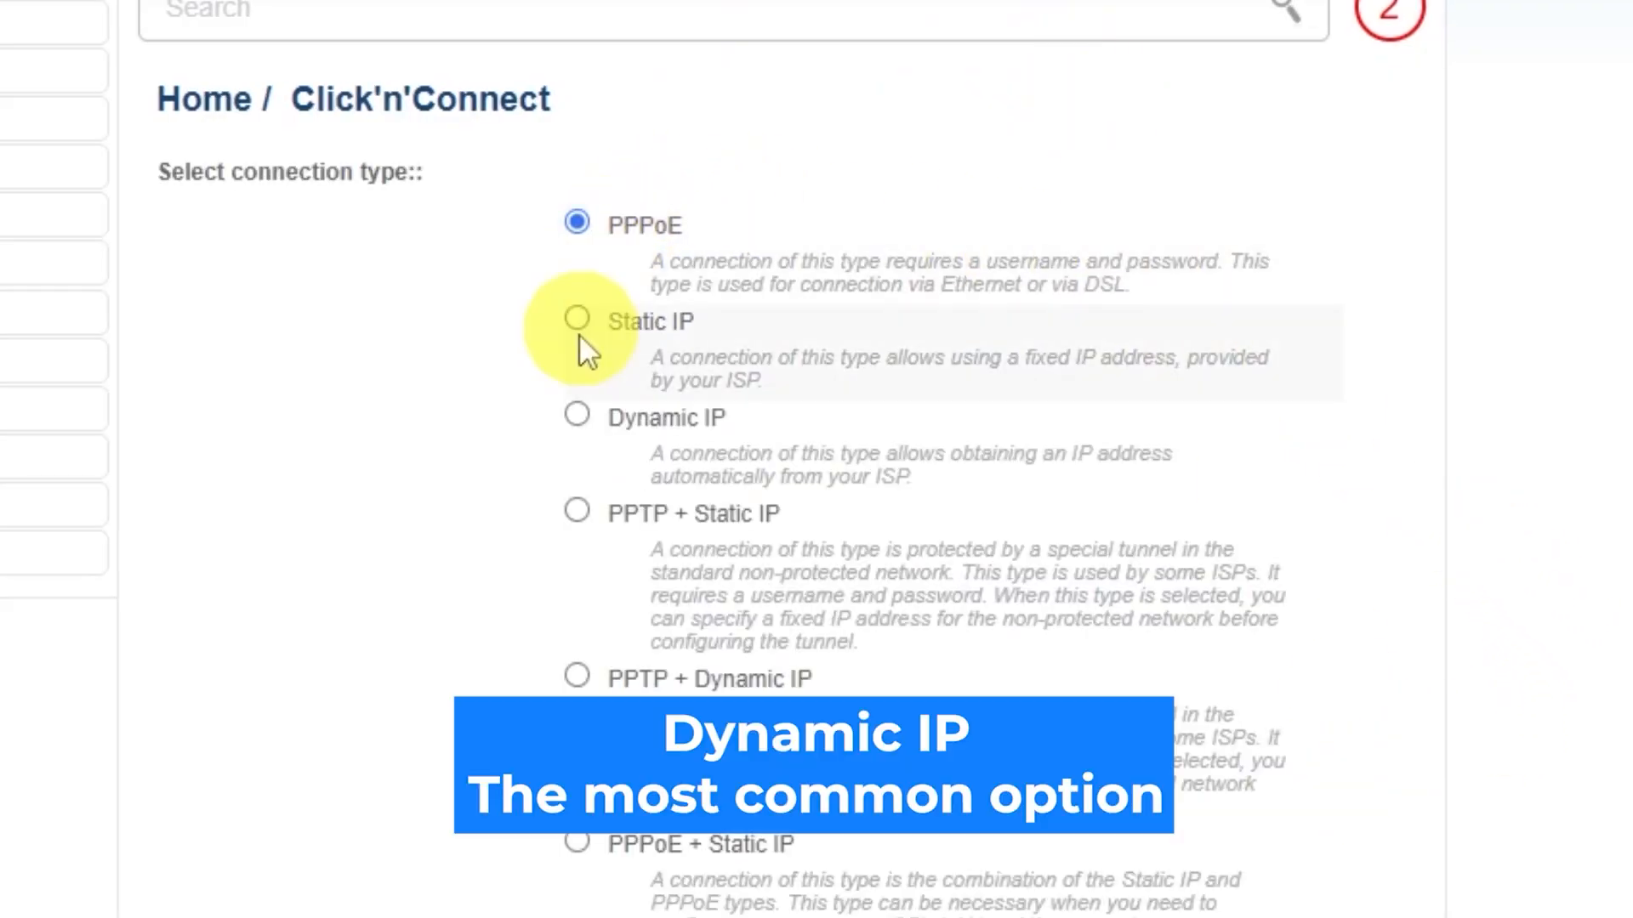
pyautogui.scroll(-4, 565, 510)
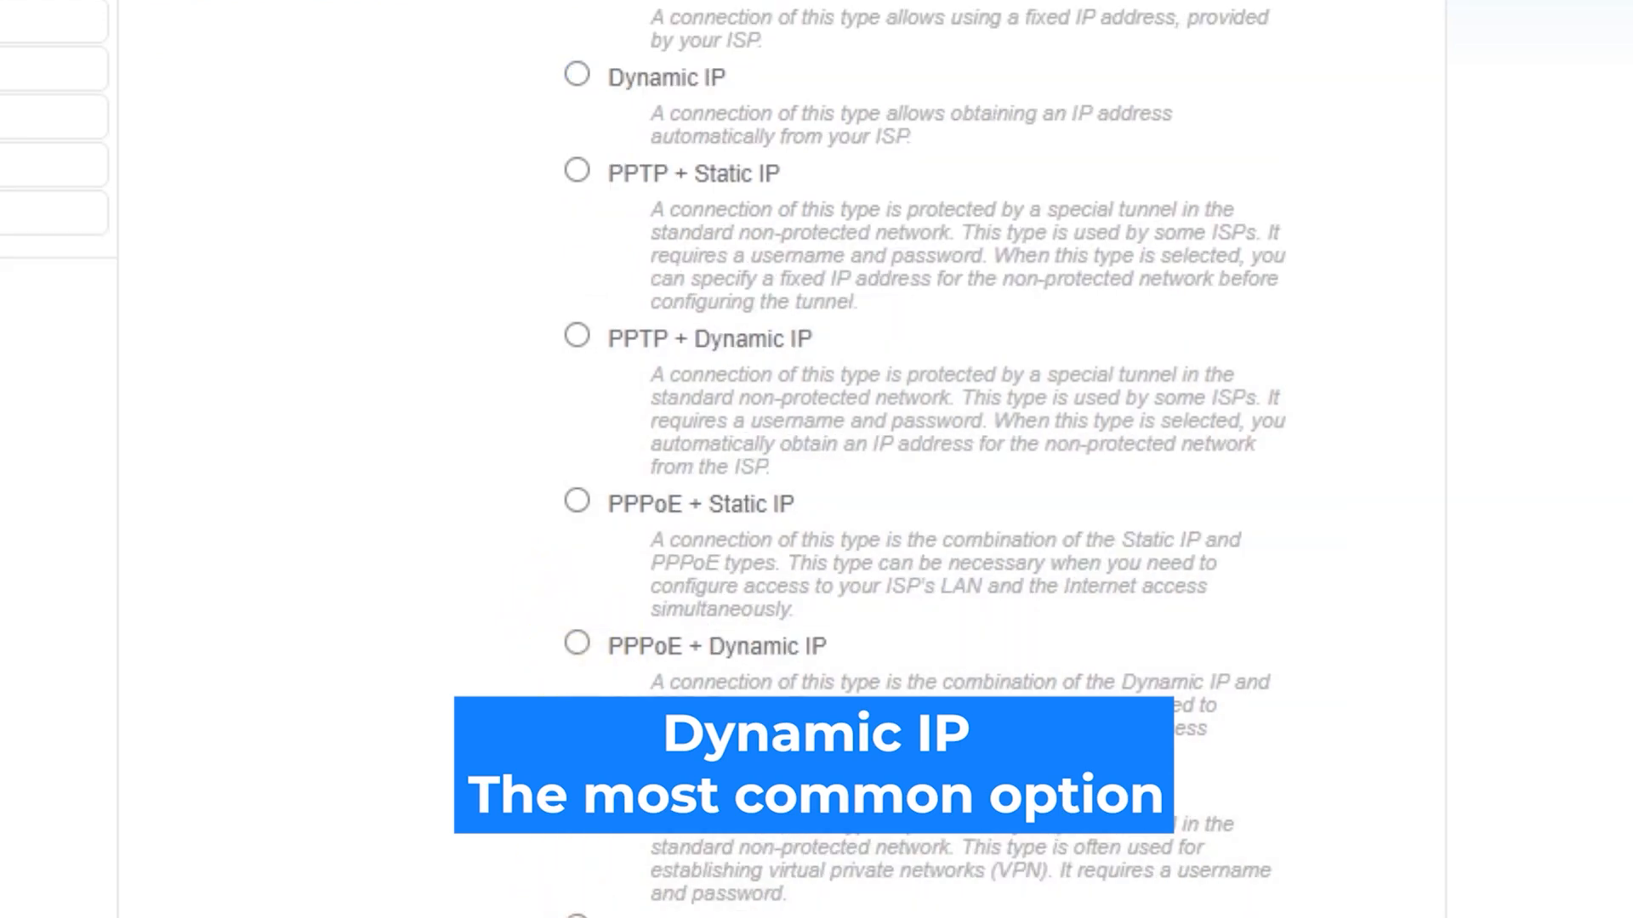
pyautogui.scroll(4, 816, 459)
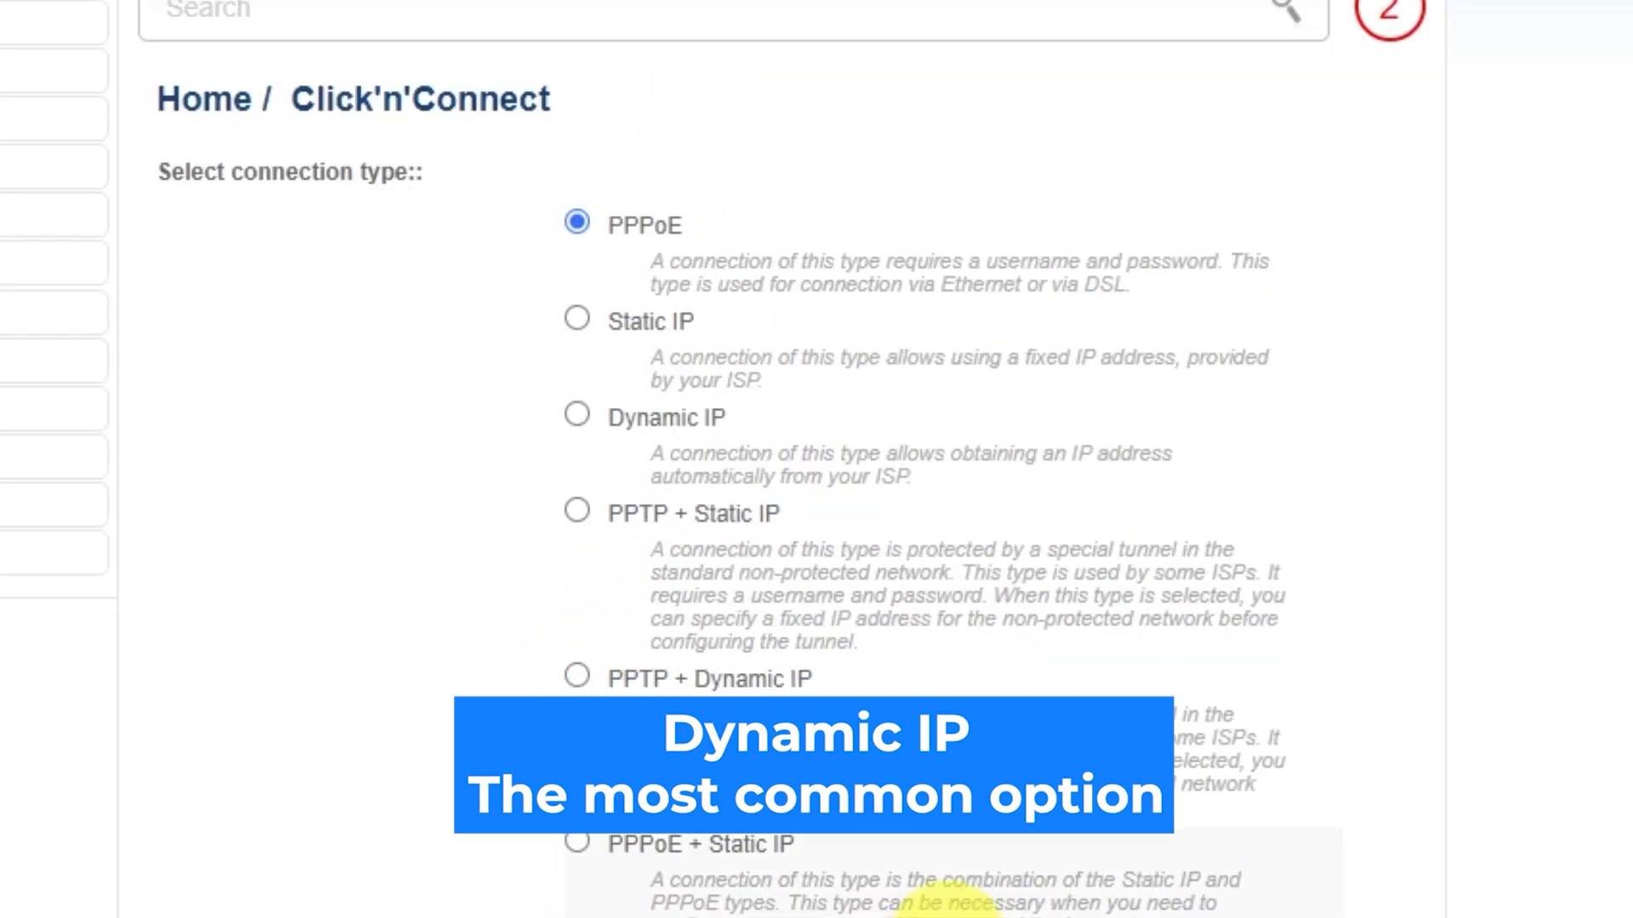
pyautogui.click(579, 415)
pyautogui.scroll(-2, 1488, 552)
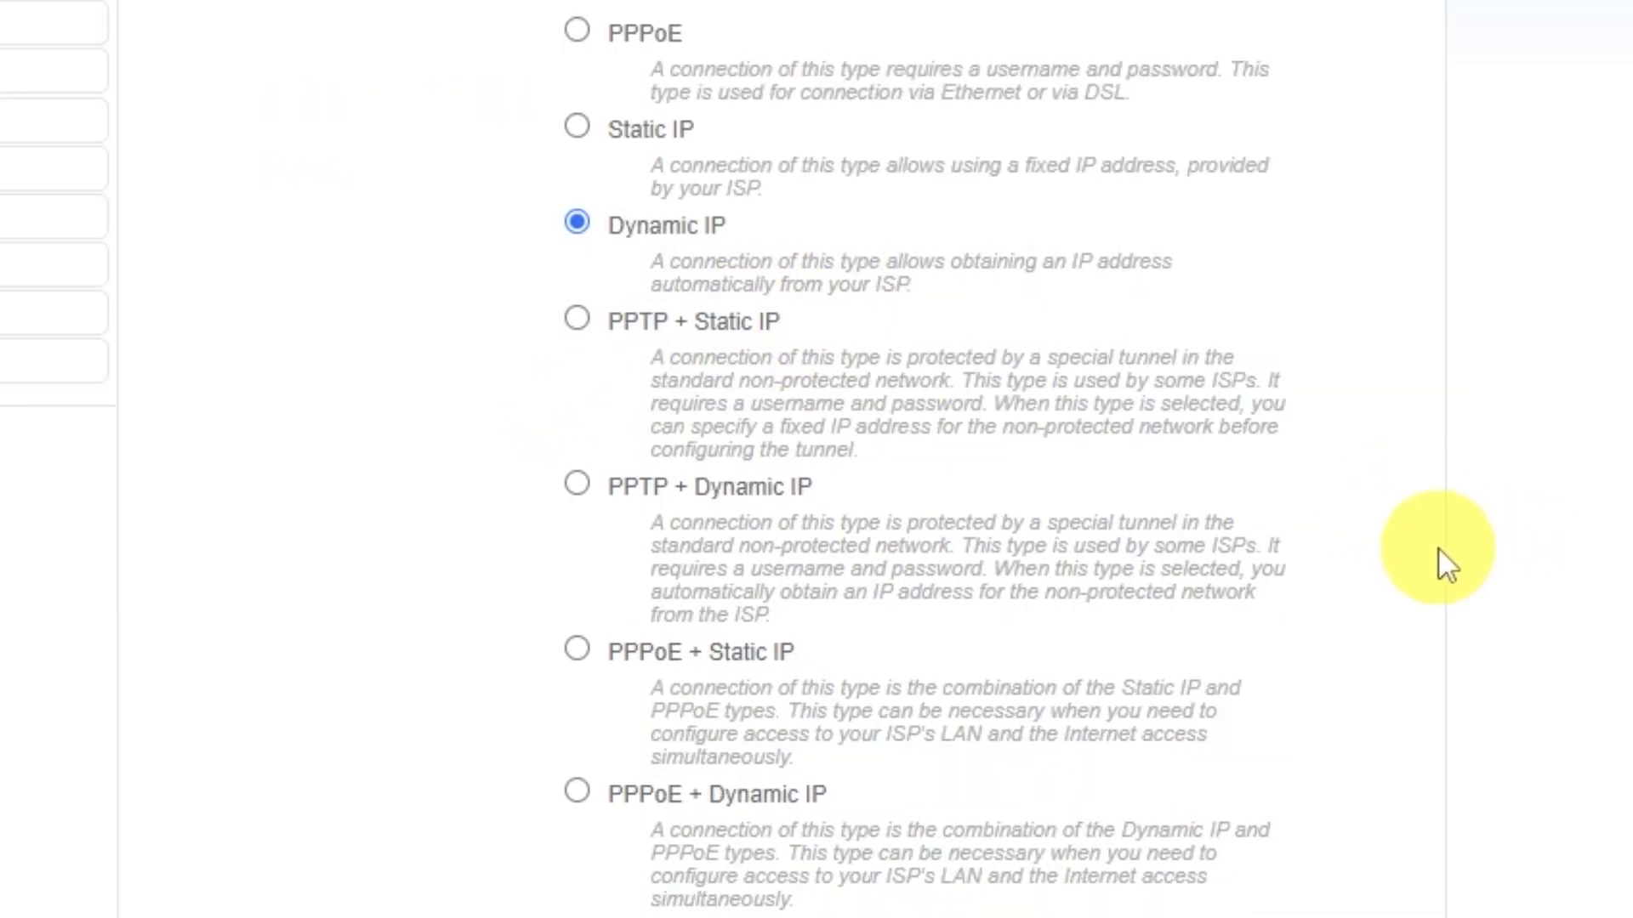
pyautogui.scroll(-3, 1441, 551)
pyautogui.click(1309, 838)
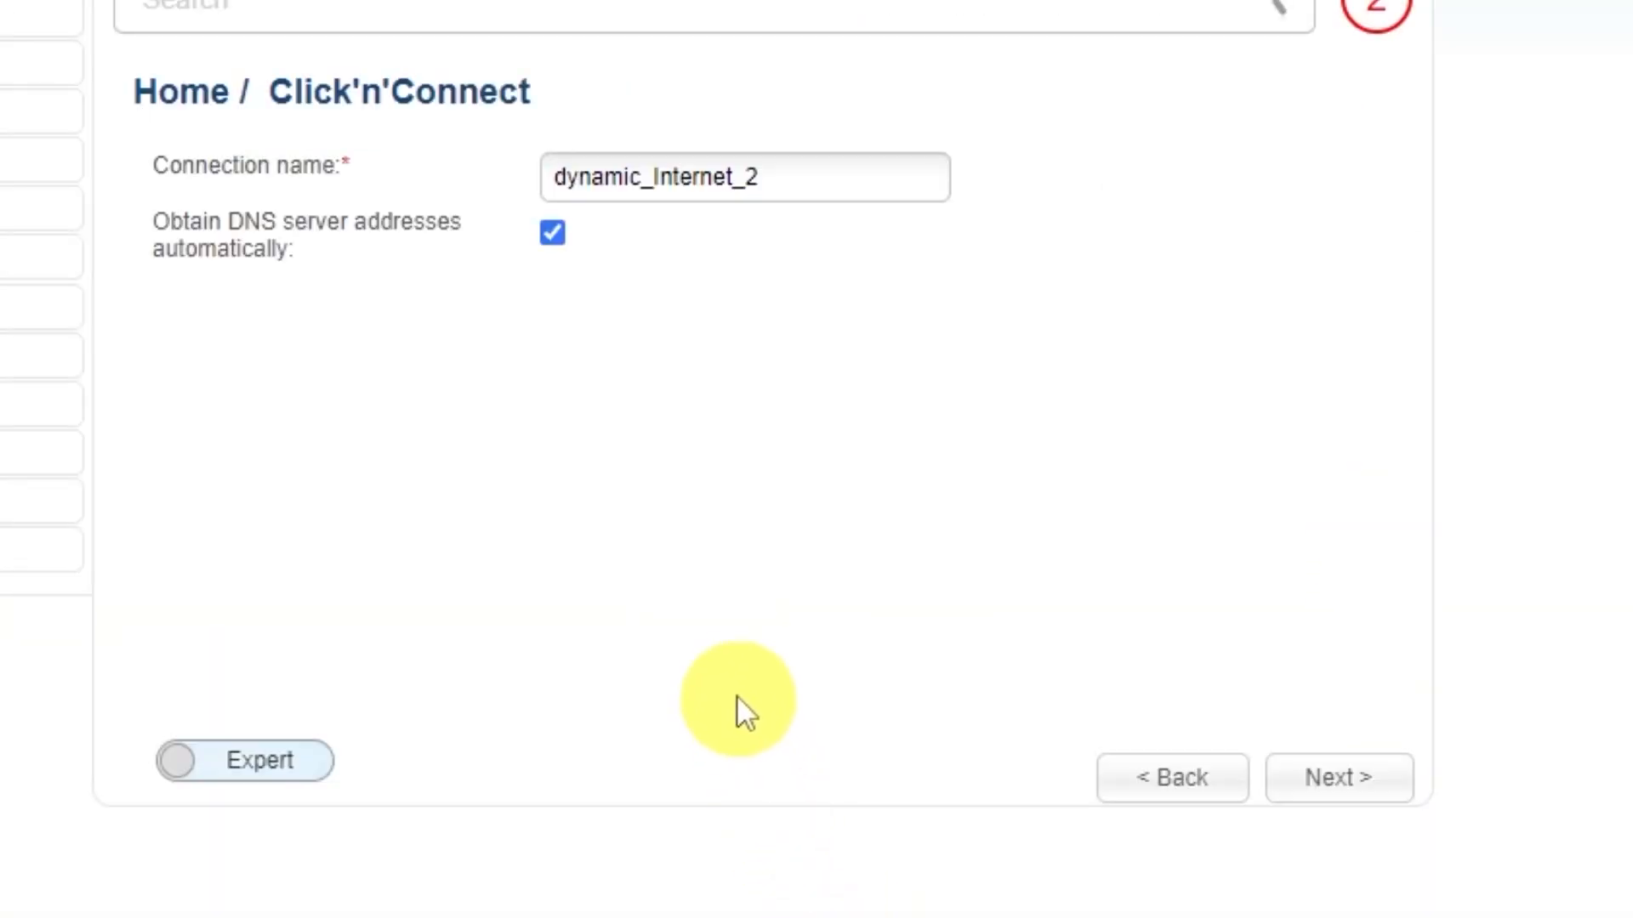
# Step: Replace the connection name dynamic_Internet_2 with 'd-link wifi' and view the connection summary
pyautogui.moveTo(794, 175); pyautogui.dragTo(822, 99)
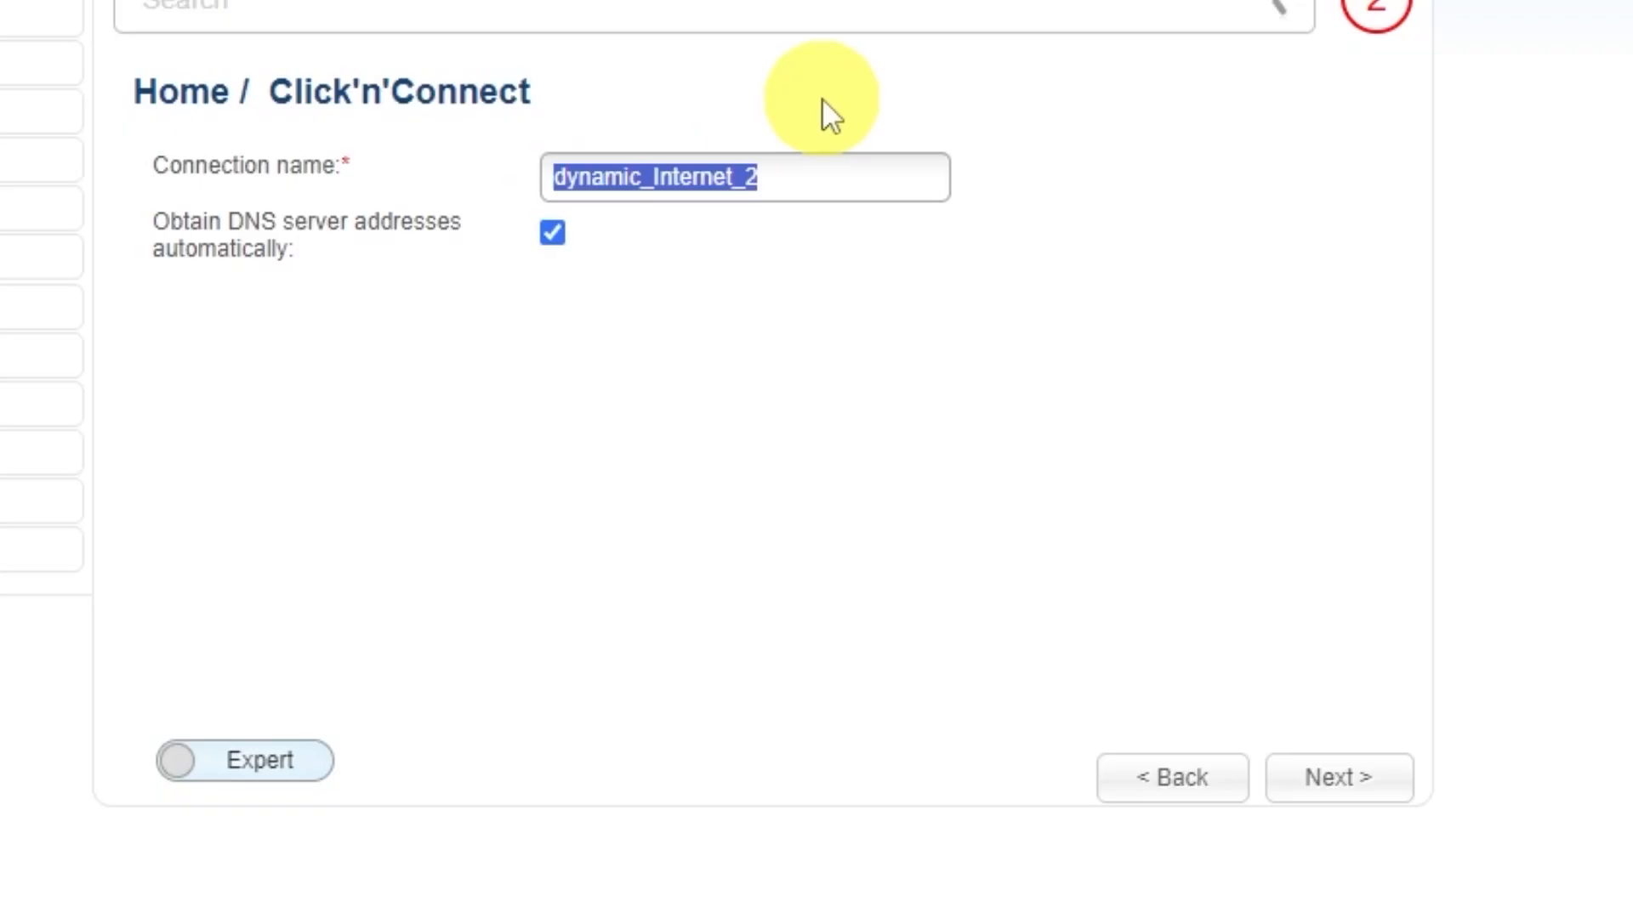
pyautogui.write('d-link wifi')
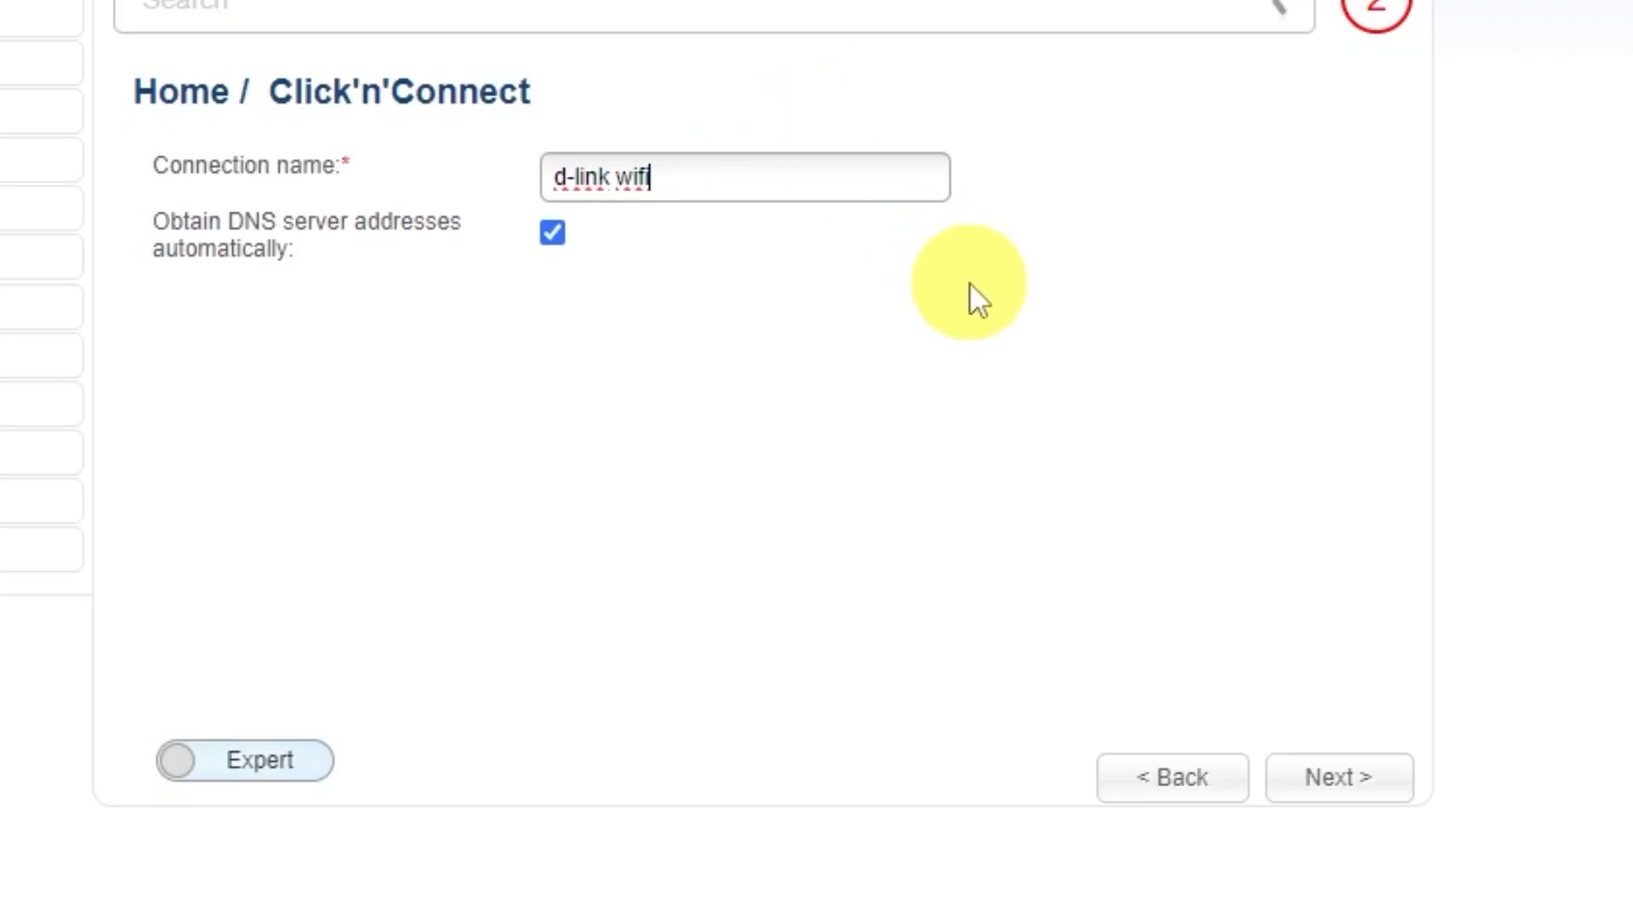
pyautogui.click(1347, 781)
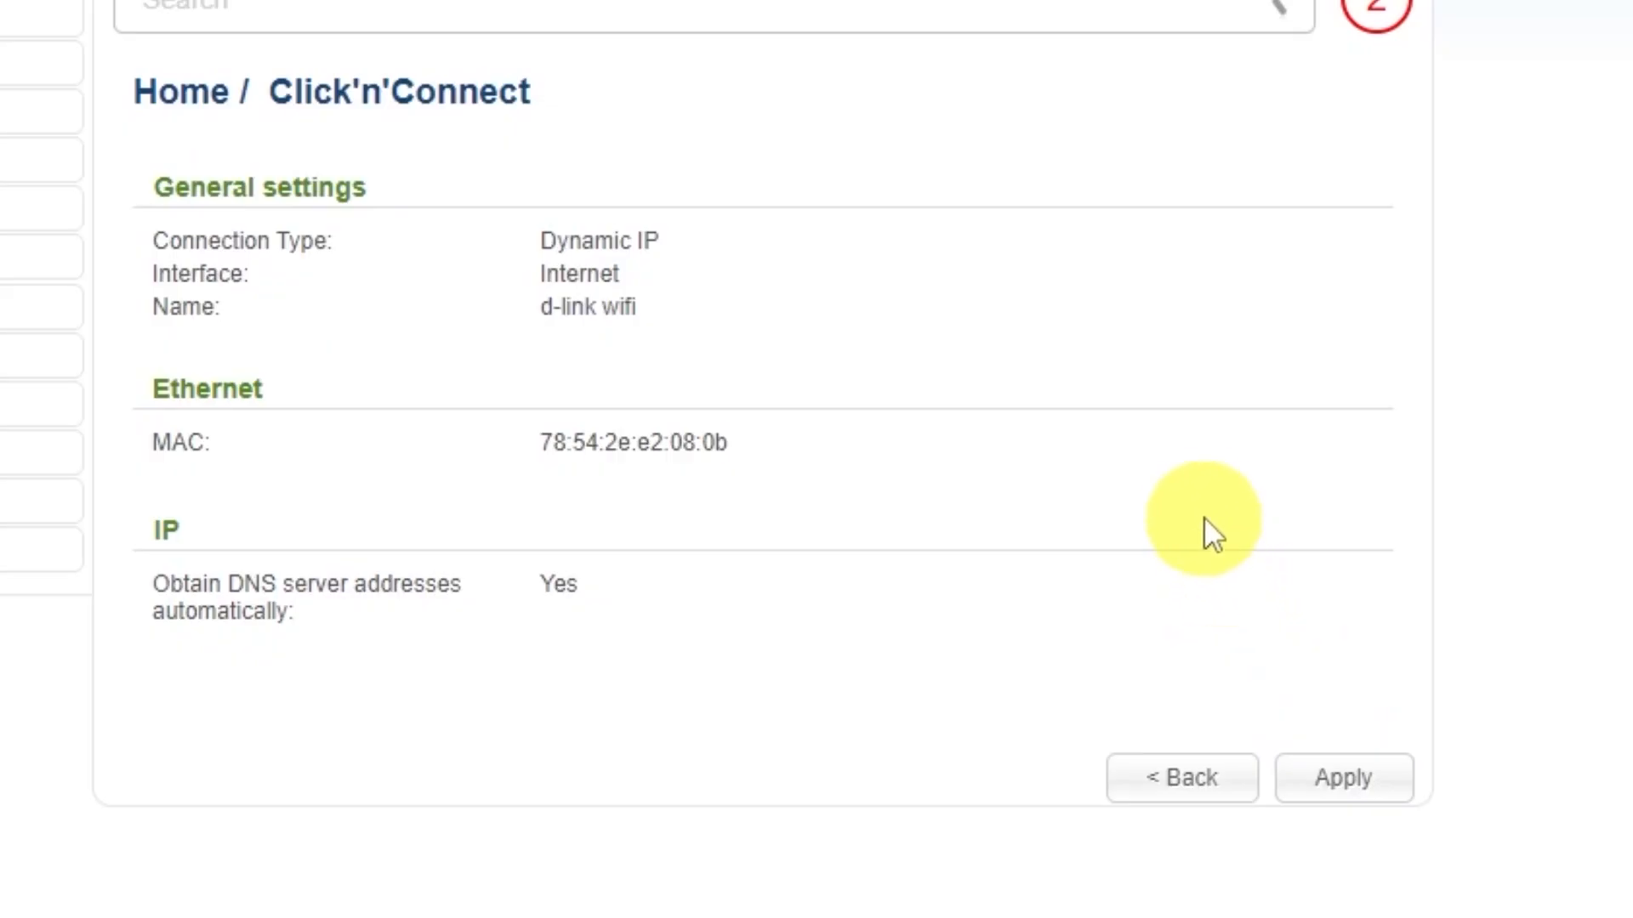
# Step: Apply the 'd-link wifi' Dynamic IP connection, confirm the alerts, and pass the google.com ping check
pyautogui.click(1356, 775)
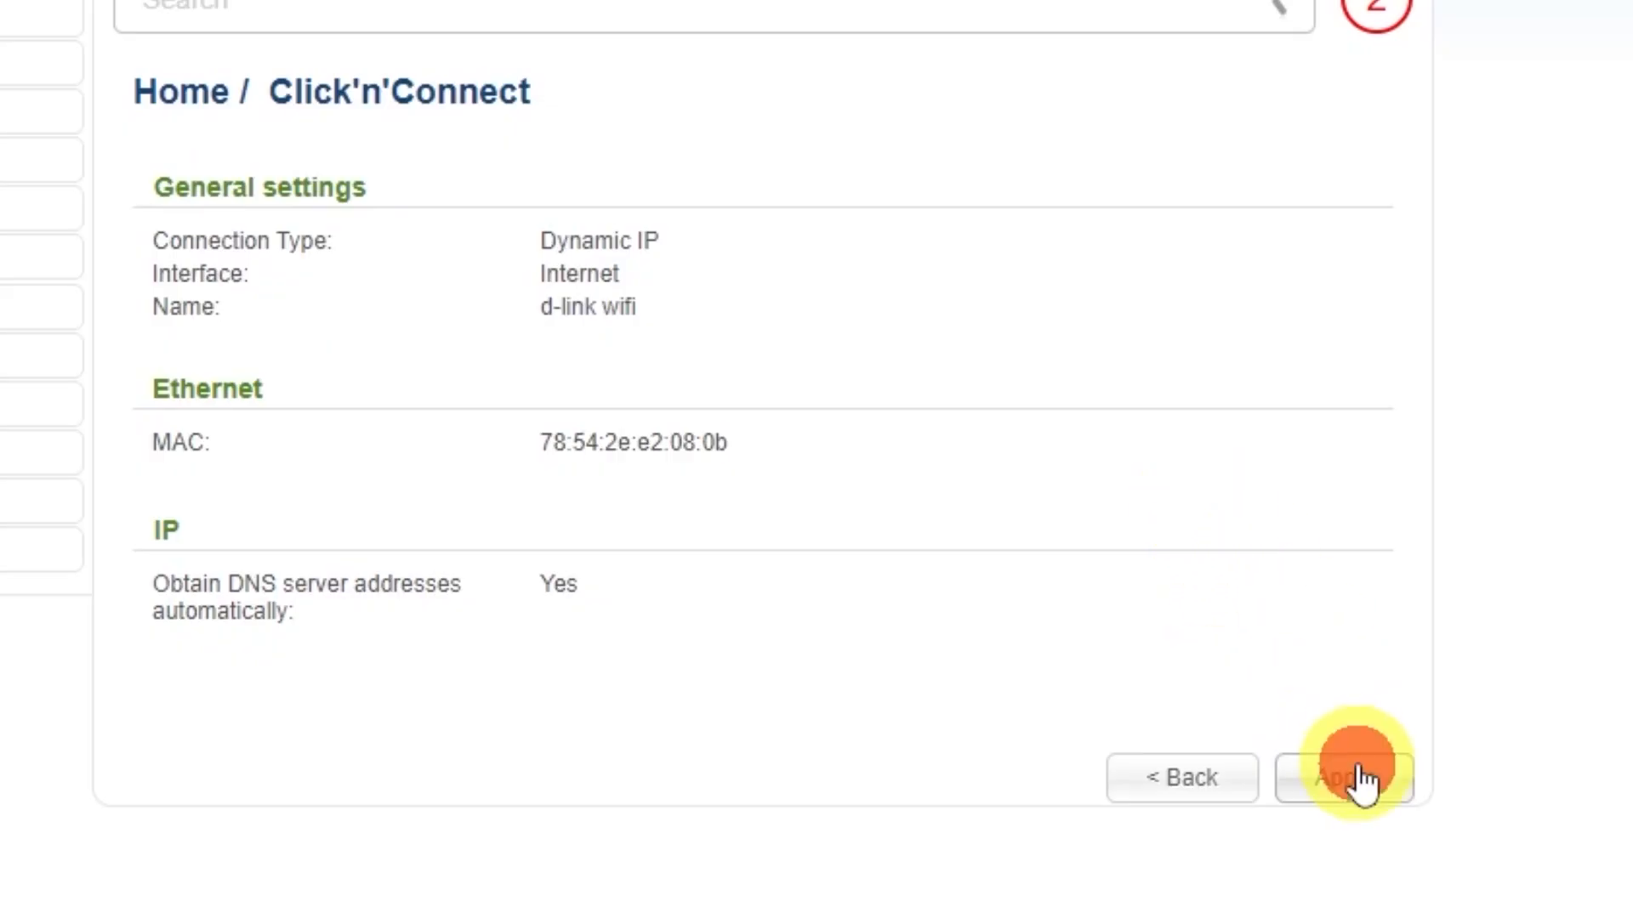
pyautogui.click(672, 1)
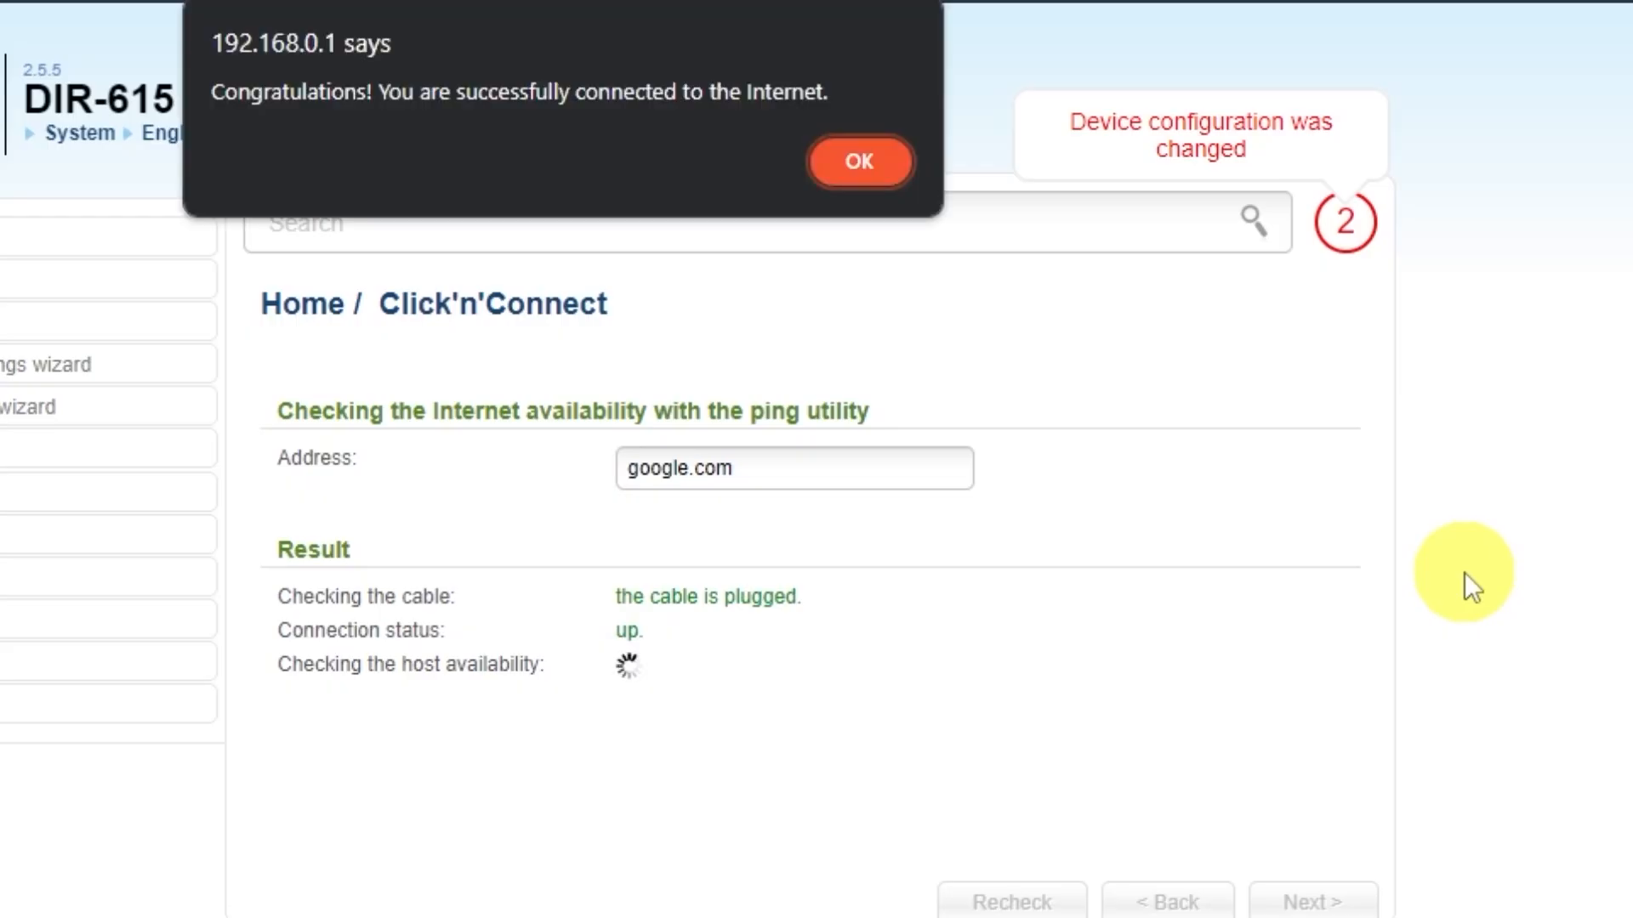
pyautogui.click(855, 165)
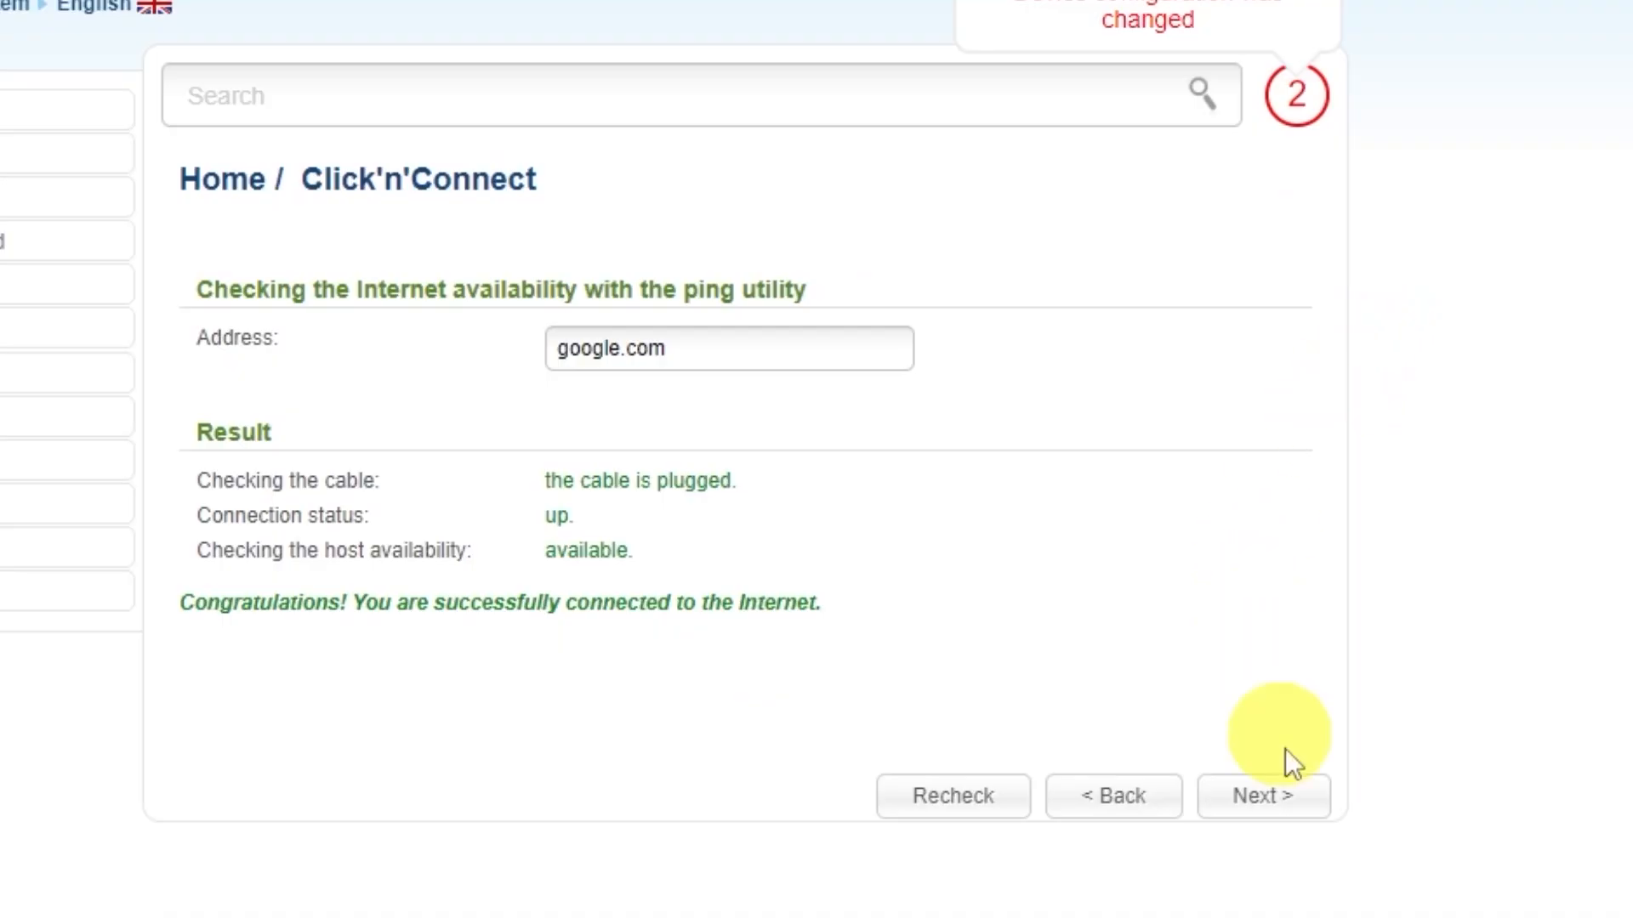
pyautogui.click(1280, 806)
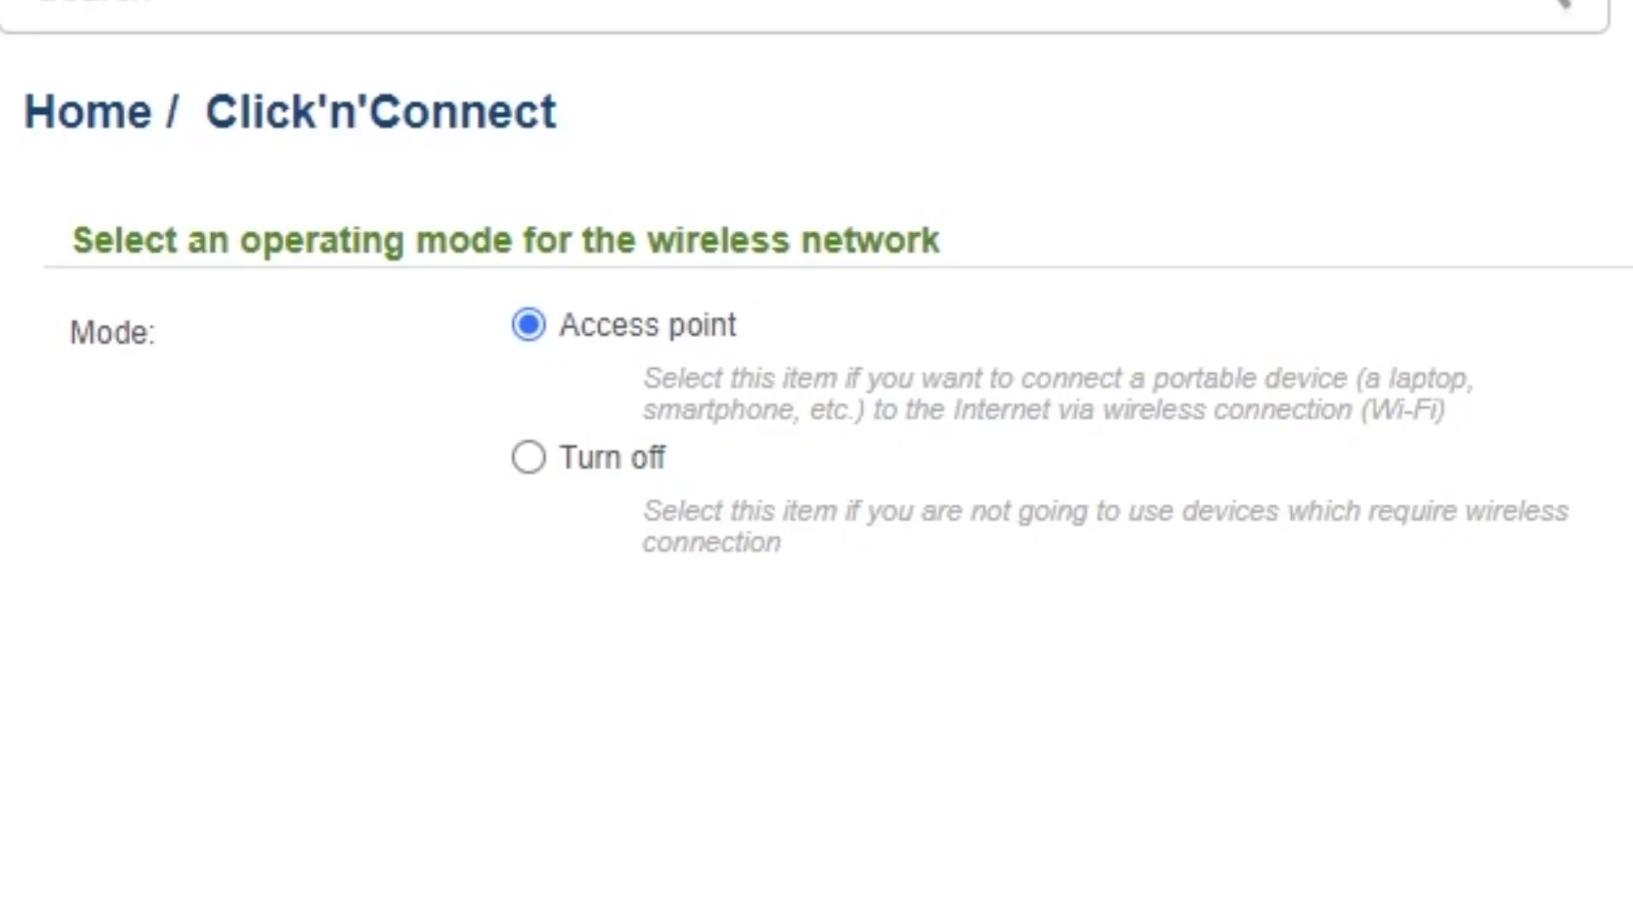
# Step: Keep Access point mode and the SSID DIR-615 in the wireless steps
pyautogui.click(1284, 786)
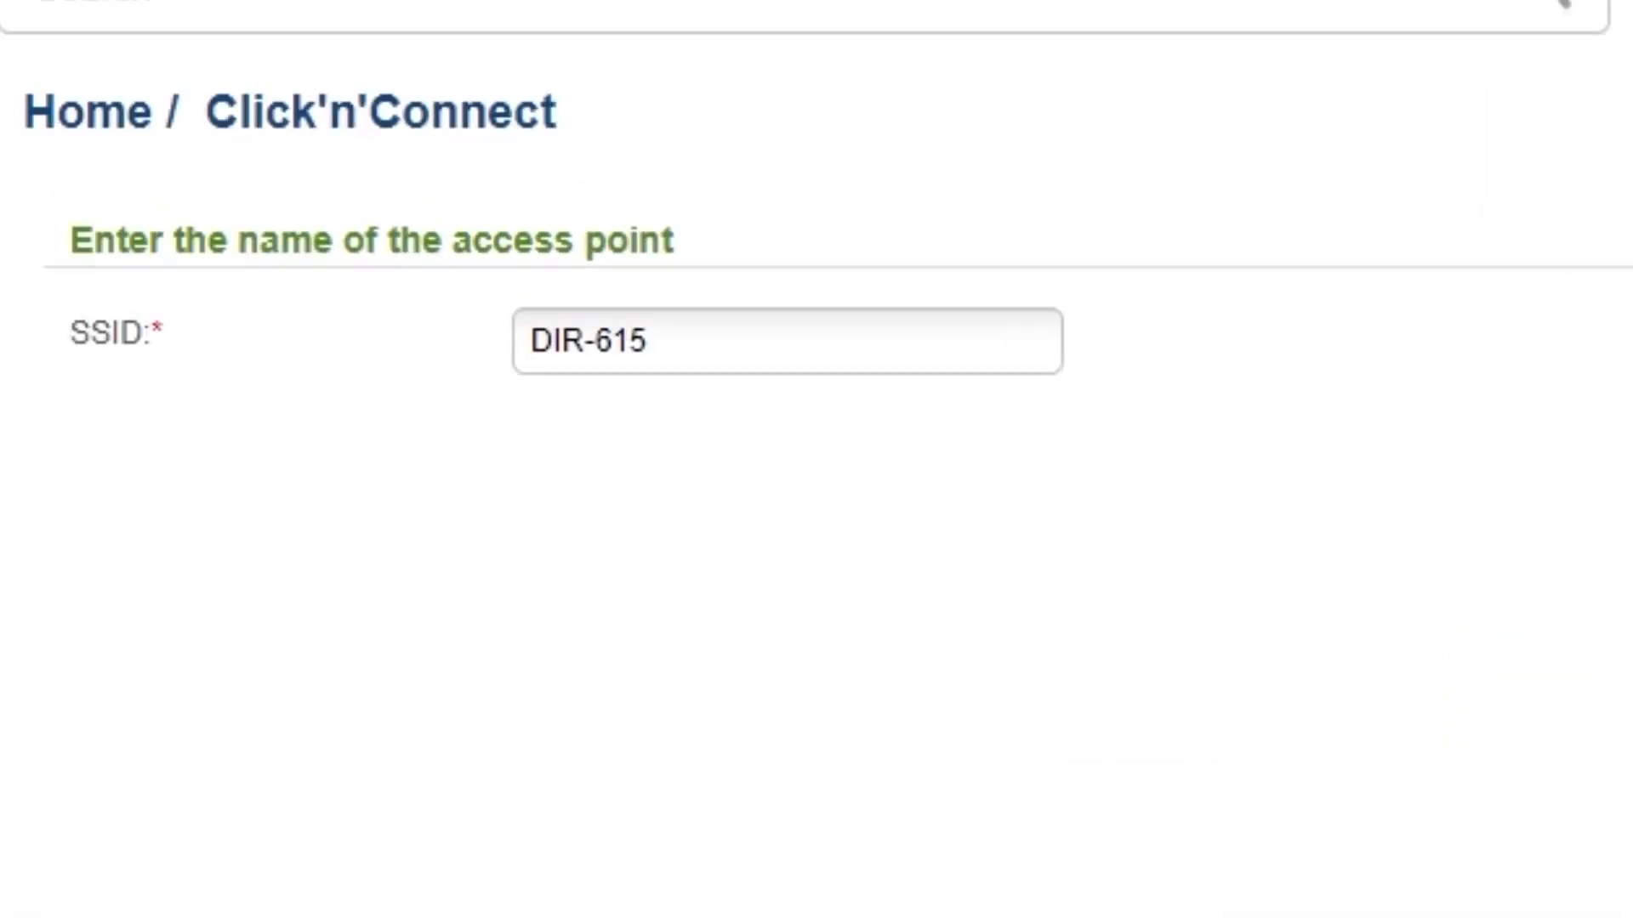
pyautogui.click(693, 333)
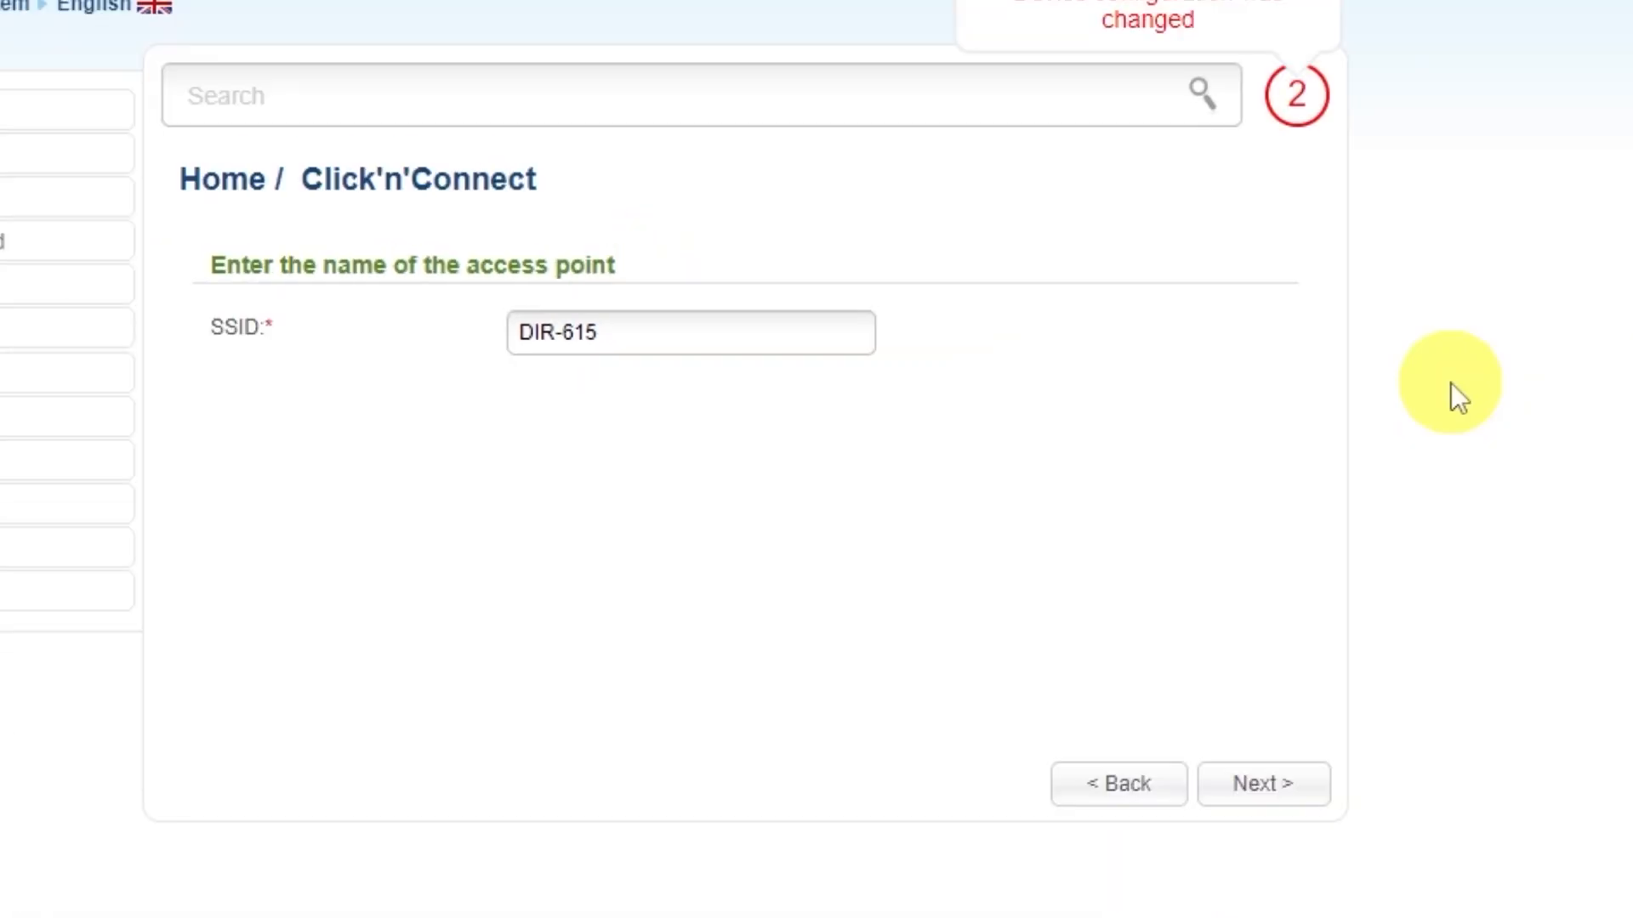
pyautogui.click(1260, 787)
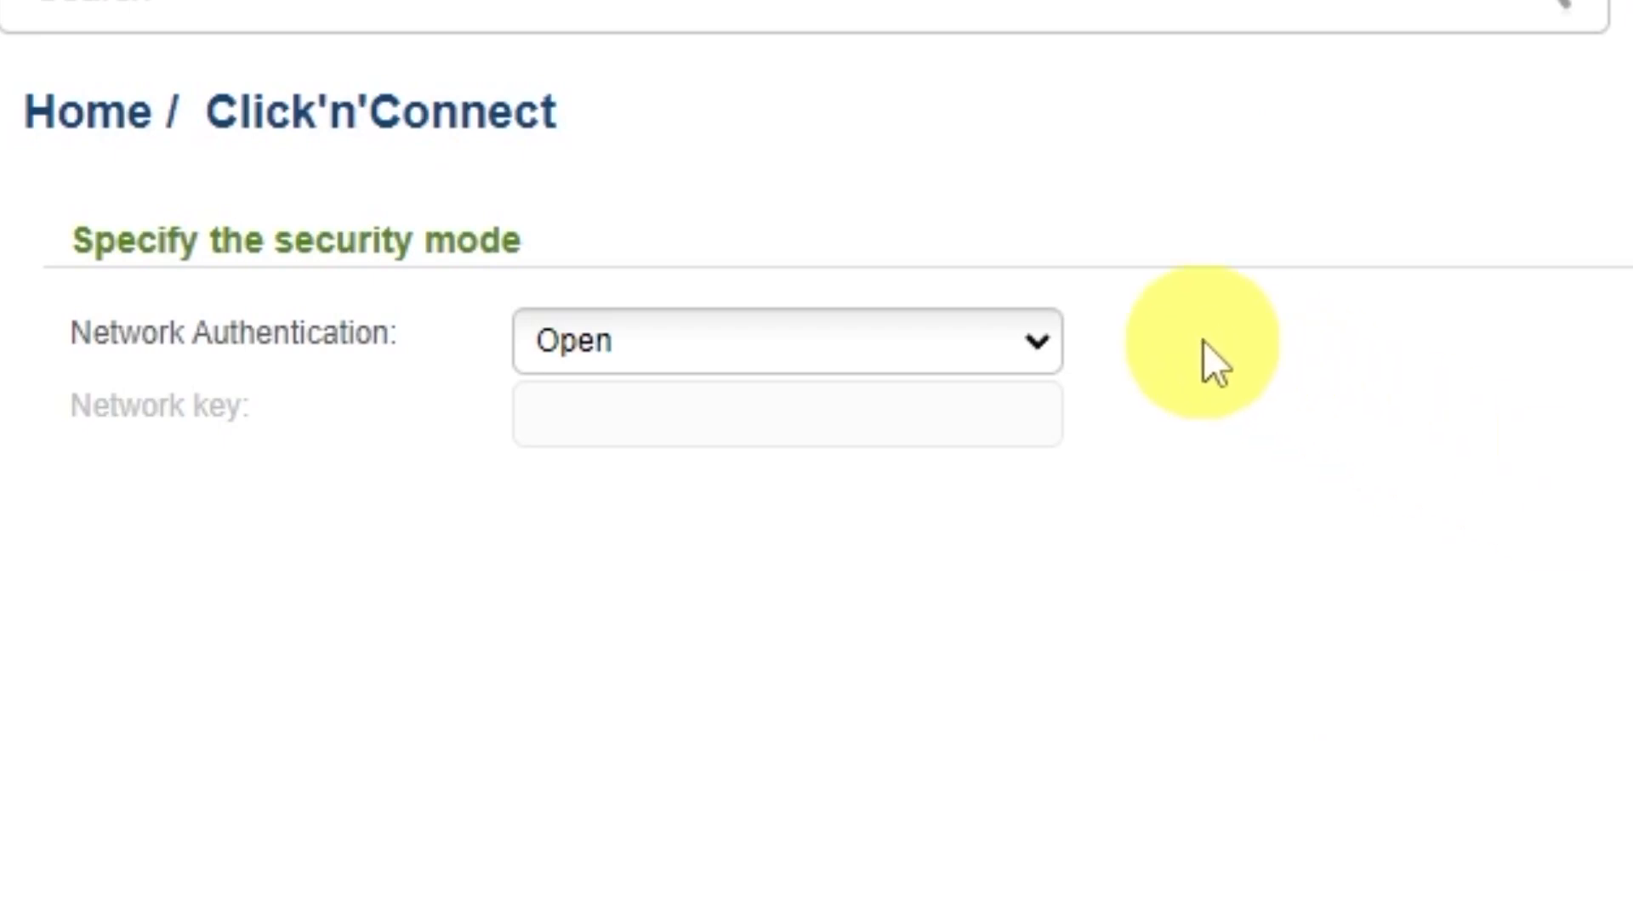
# Step: Set network authentication to Protected and enter a Wi-Fi network key
pyautogui.click(1036, 344)
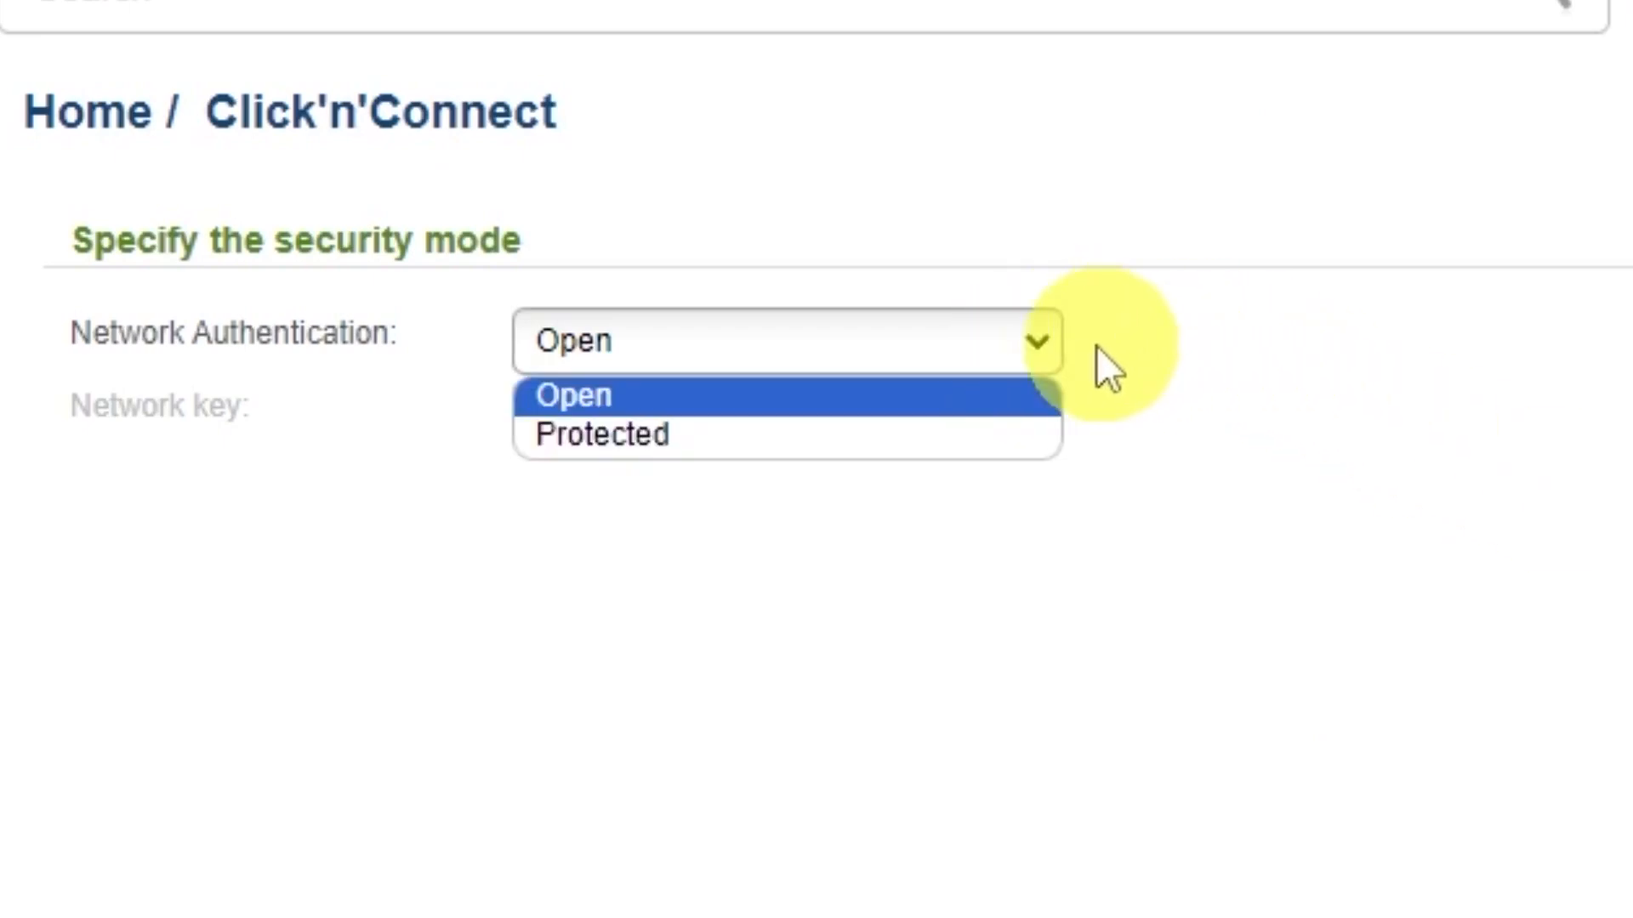
pyautogui.click(587, 438)
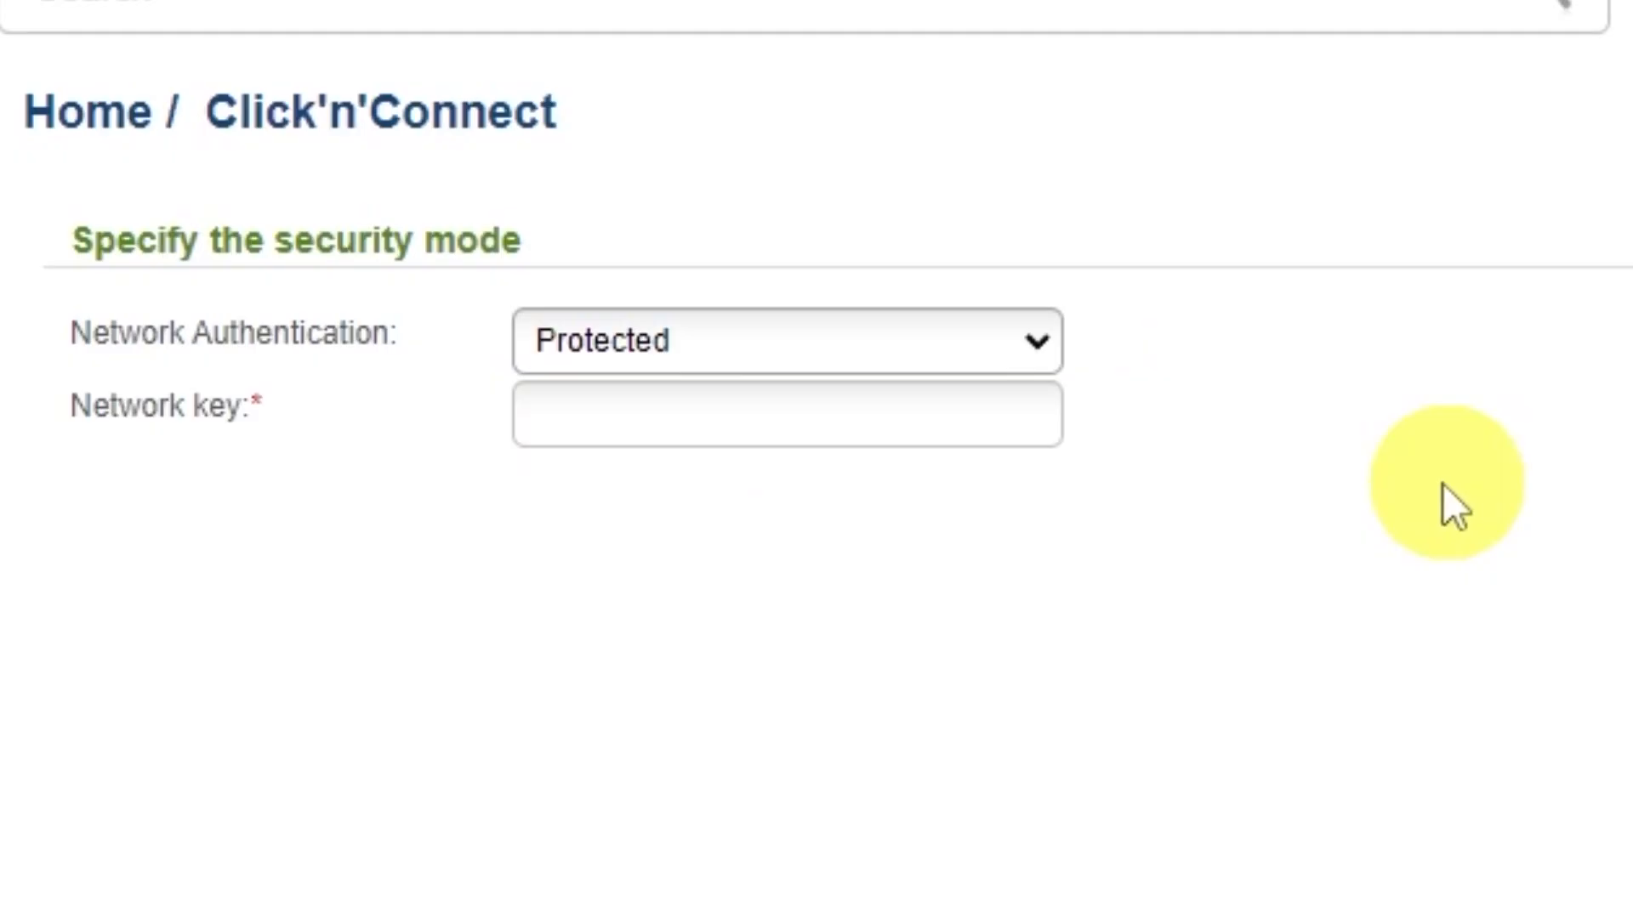
pyautogui.click(881, 411)
pyautogui.write('123456789')
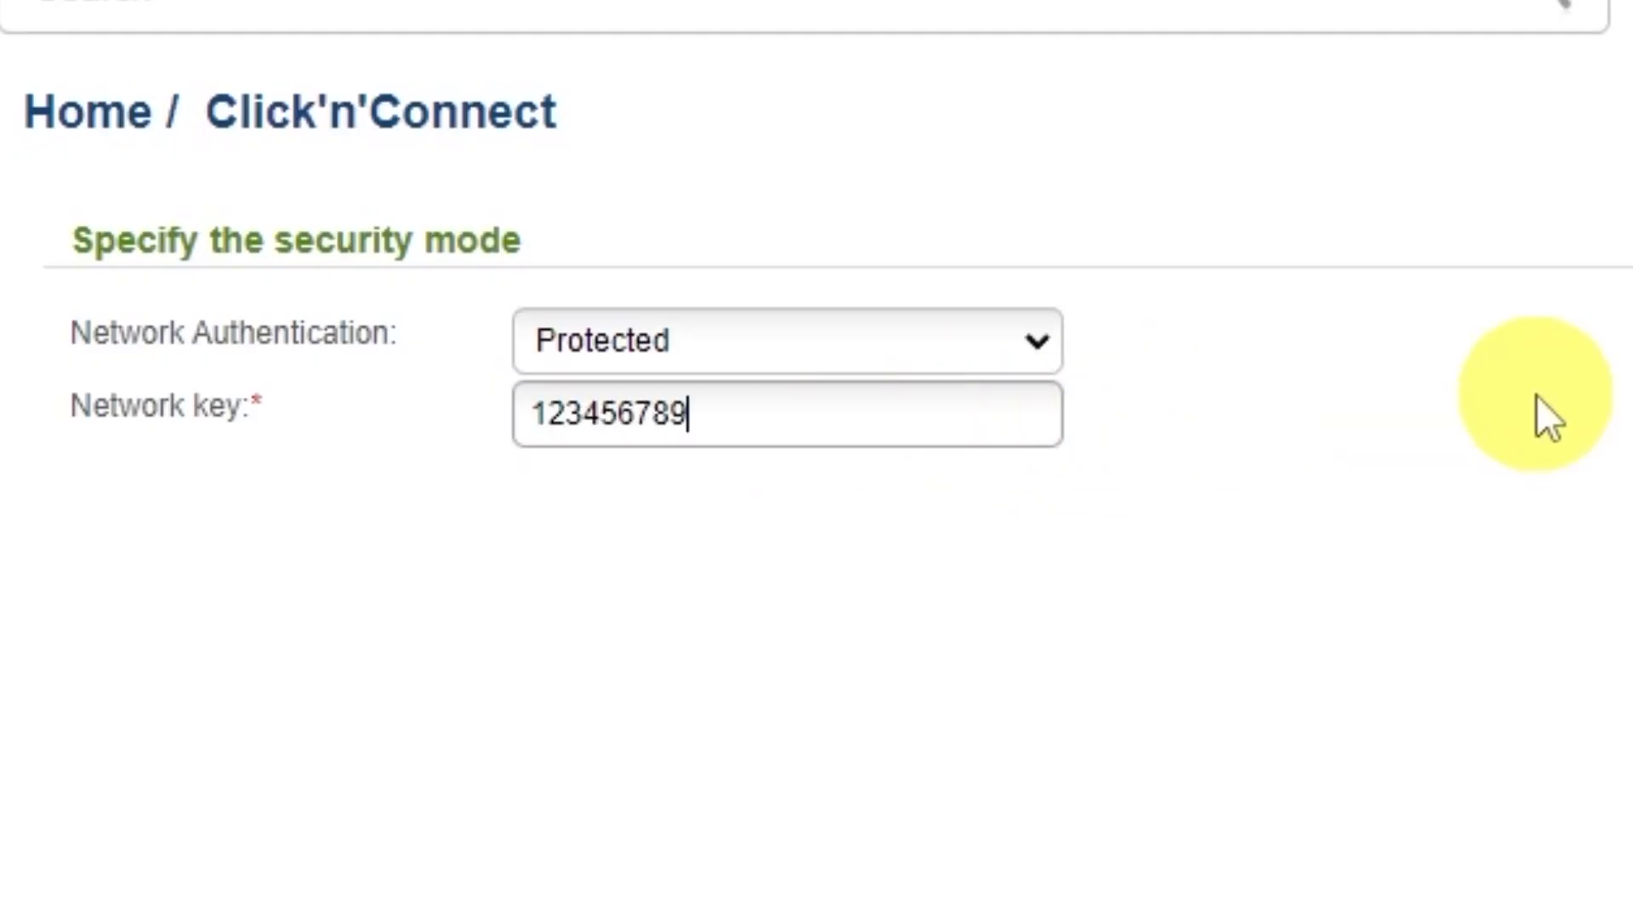
# Step: Review the wireless summary (Access point, DIR-615, Protected) and apply it
pyautogui.click(1279, 778)
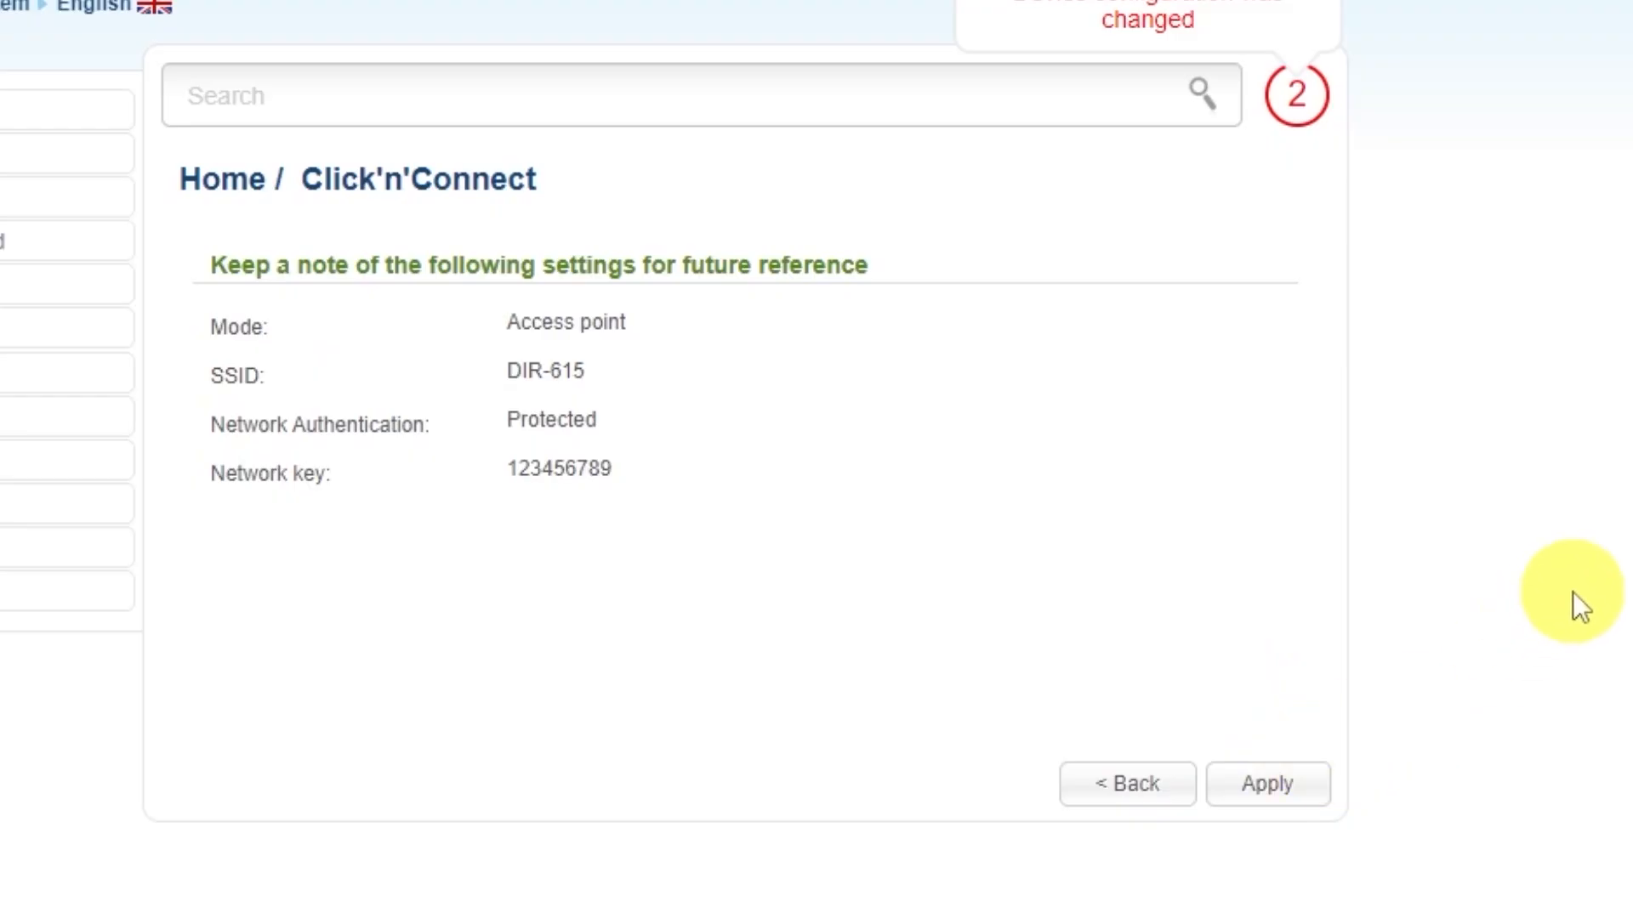
pyautogui.click(1314, 773)
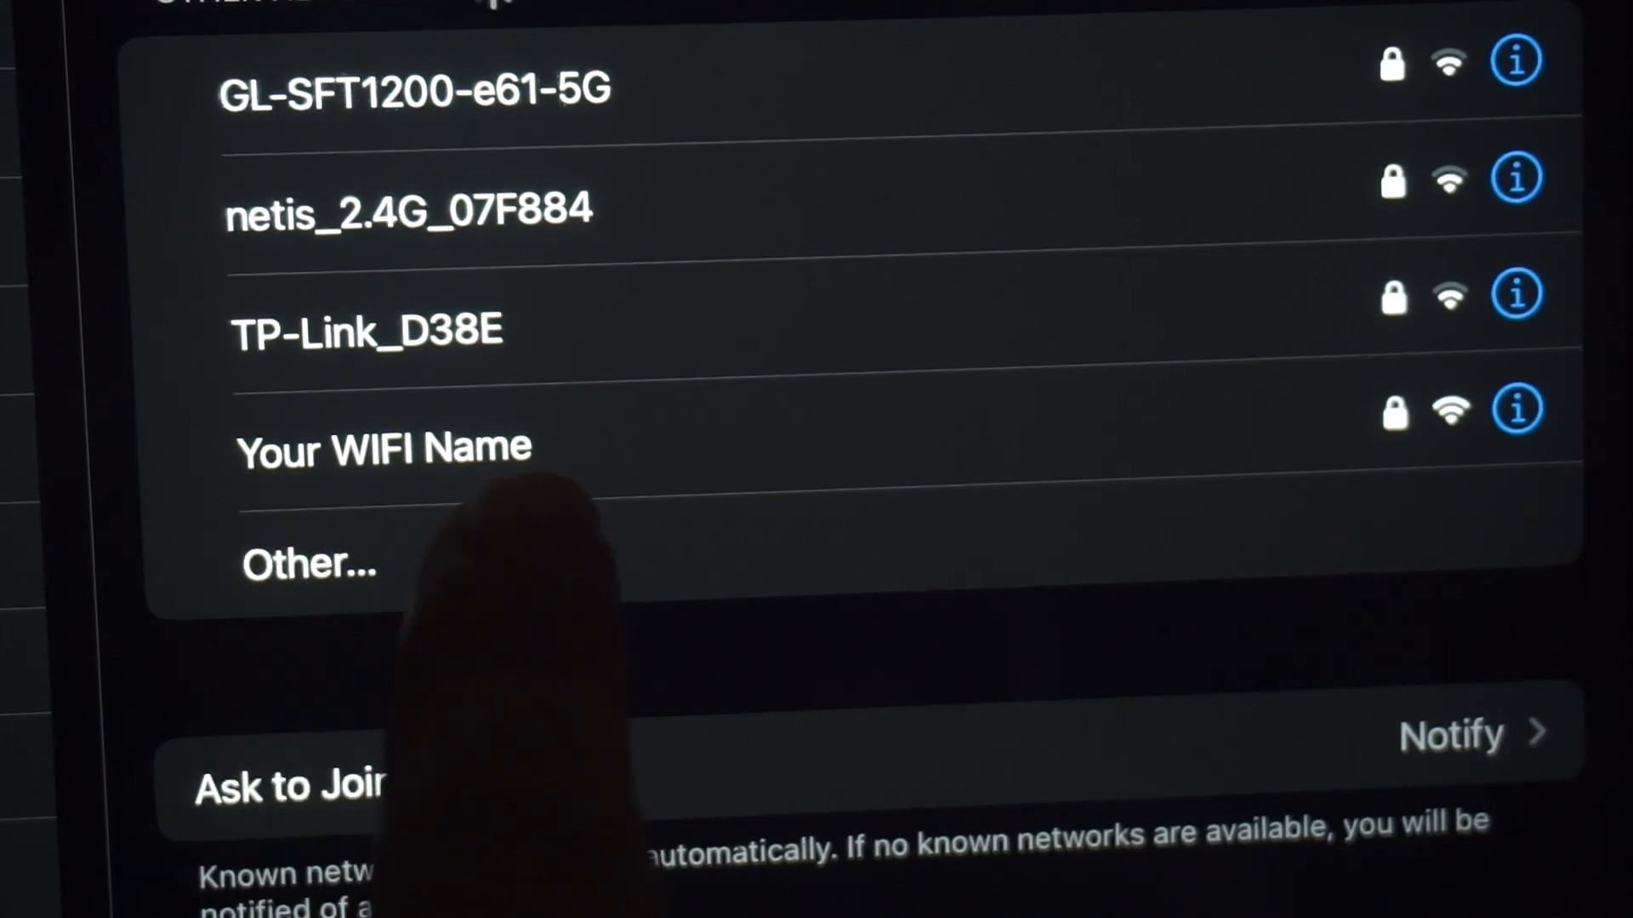
# Step: Join the 'Your WIFI Name' network from the iPad's Wi-Fi list
pyautogui.click(408, 463)
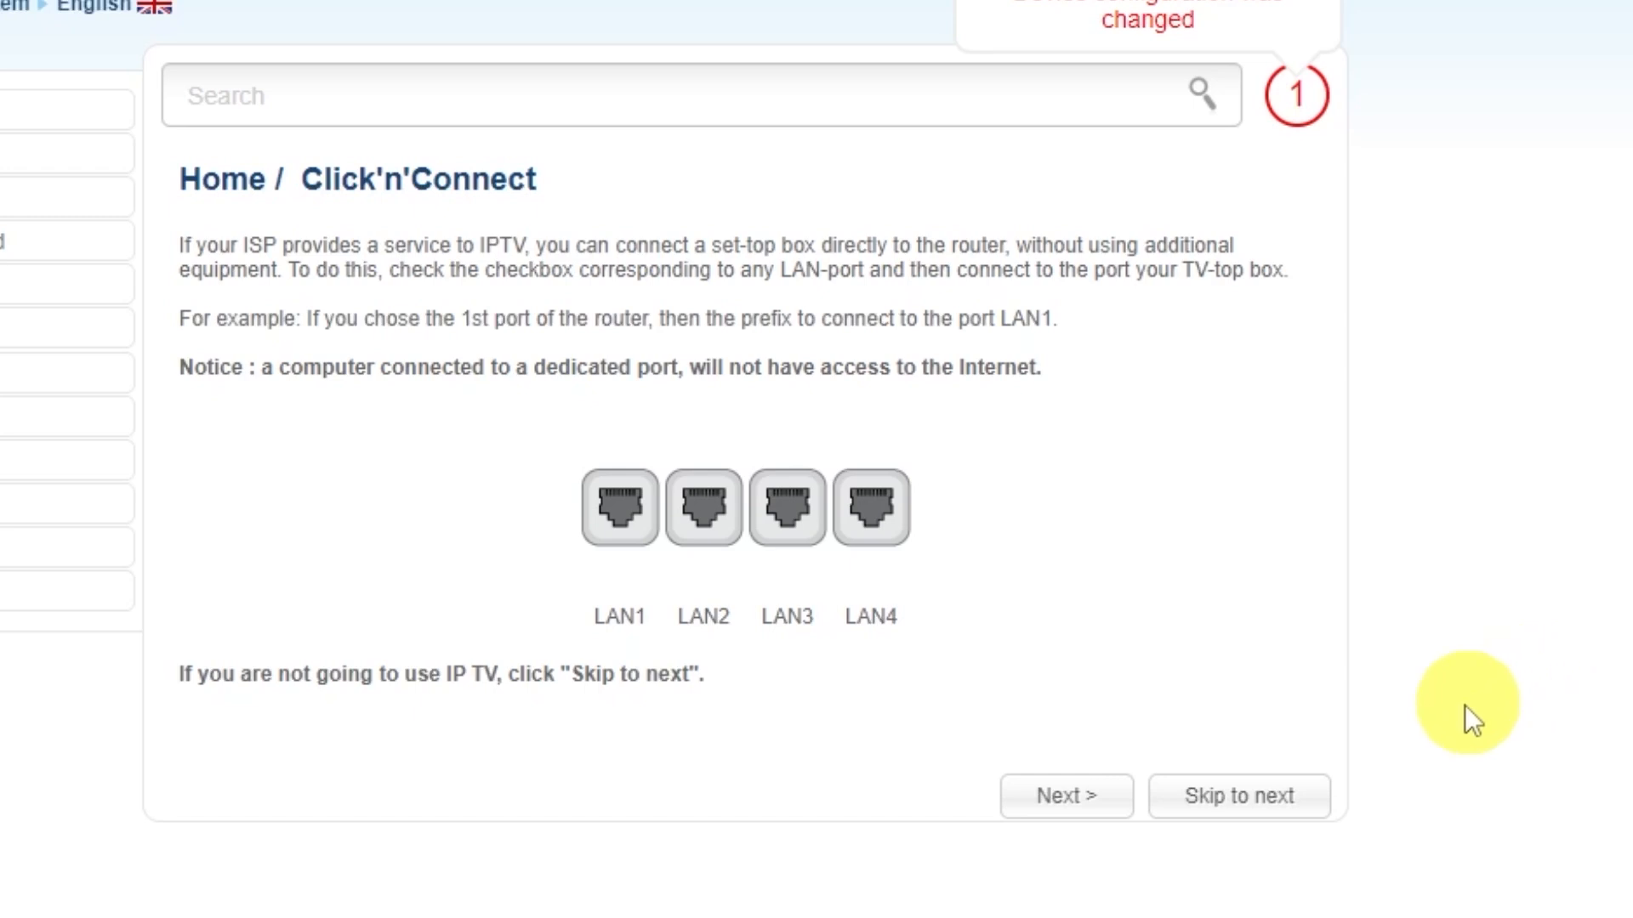
# Step: Skip the IPTV port step and apply the Dynamic IP Click'n'Connect configuration
pyautogui.click(1239, 794)
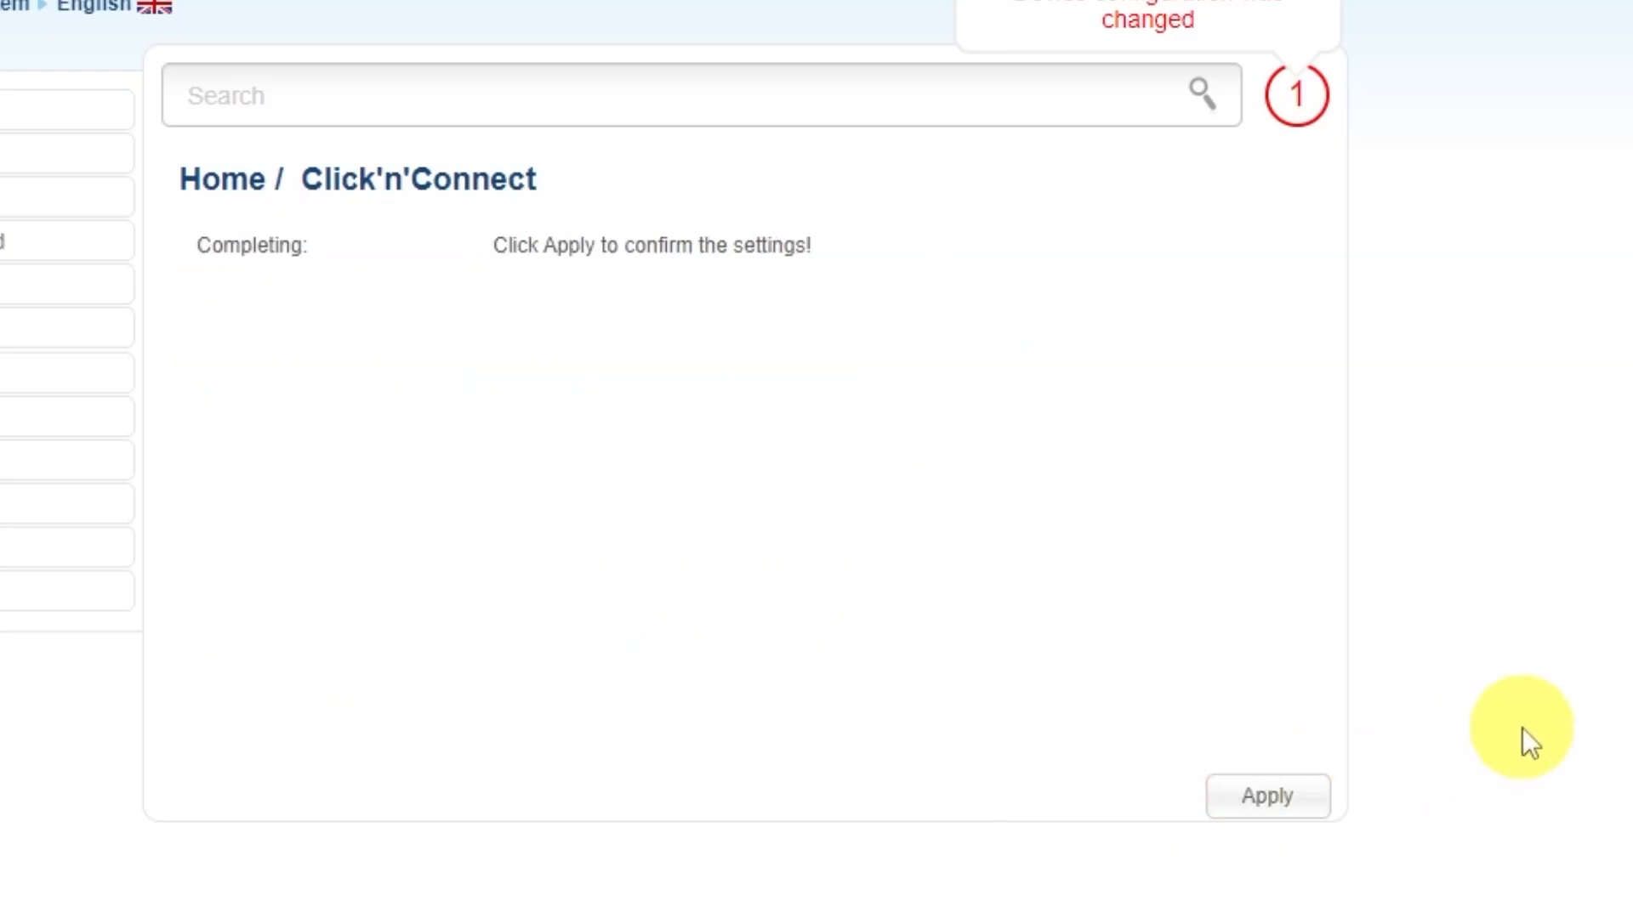
pyautogui.click(1266, 798)
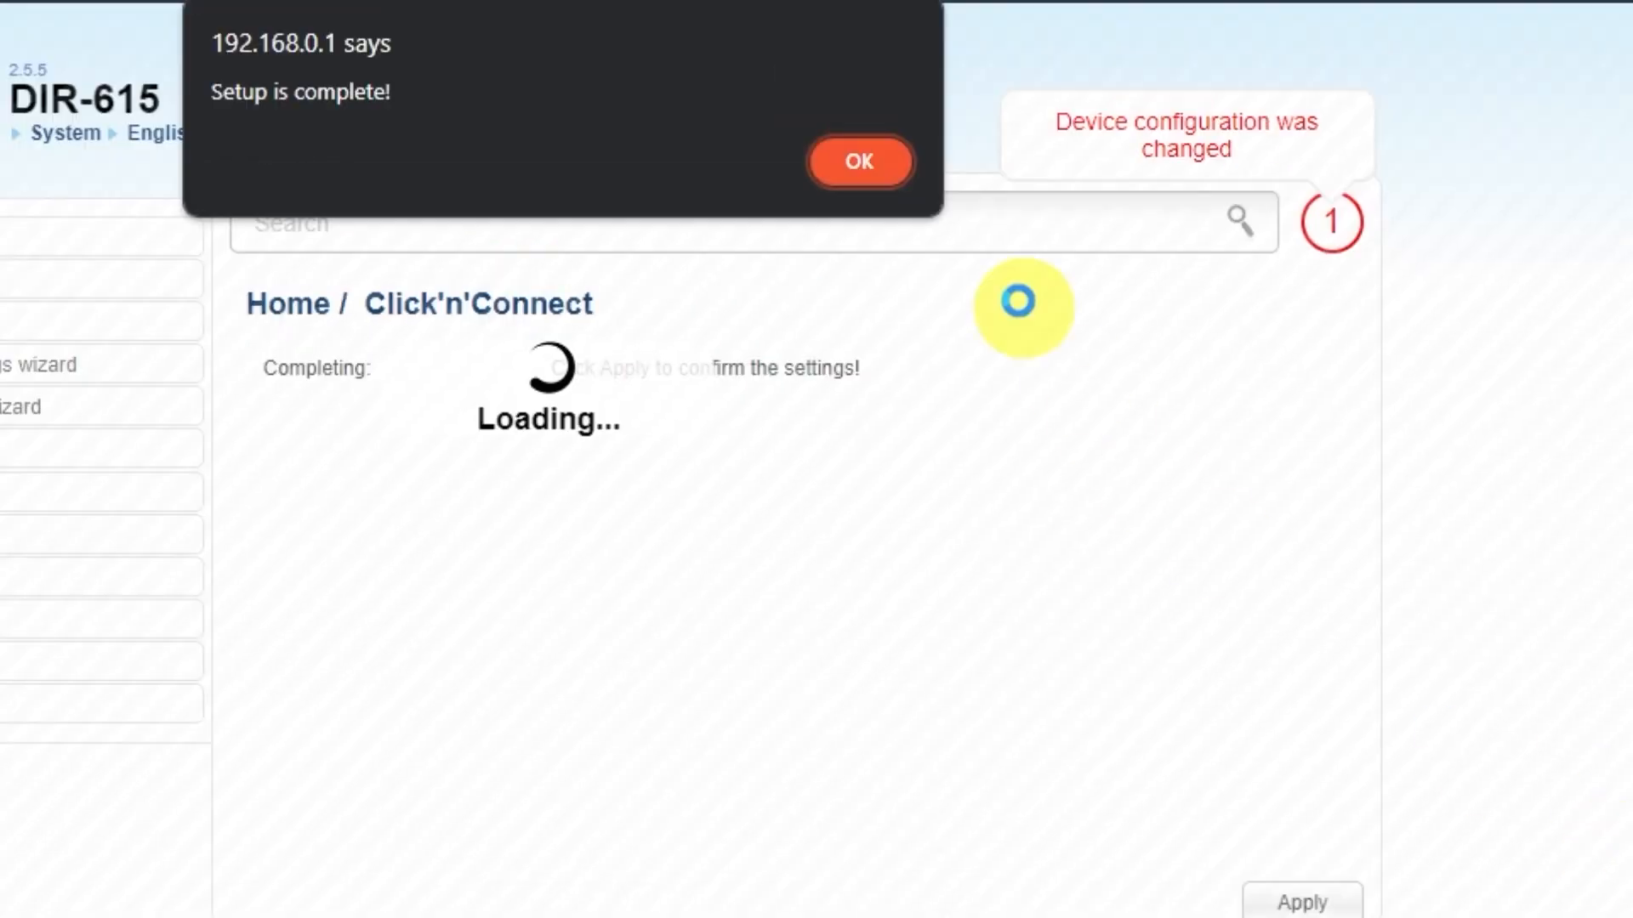
pyautogui.click(872, 163)
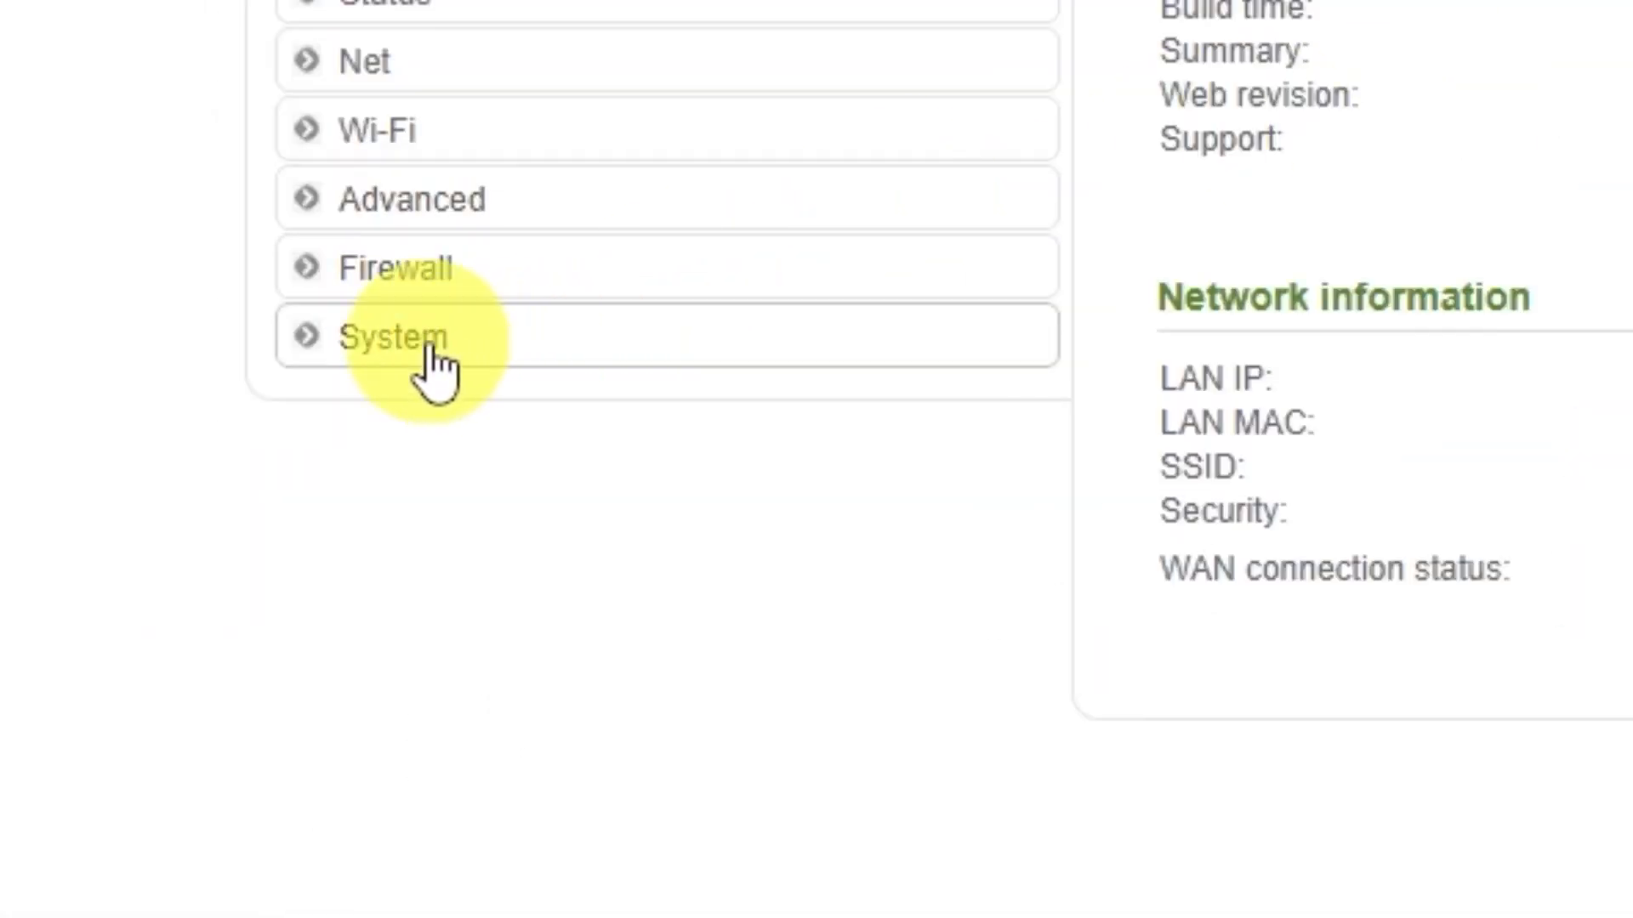
# Step: Save the router settings under System > Configuration, then reboot the DIR-615
pyautogui.click(204, 605)
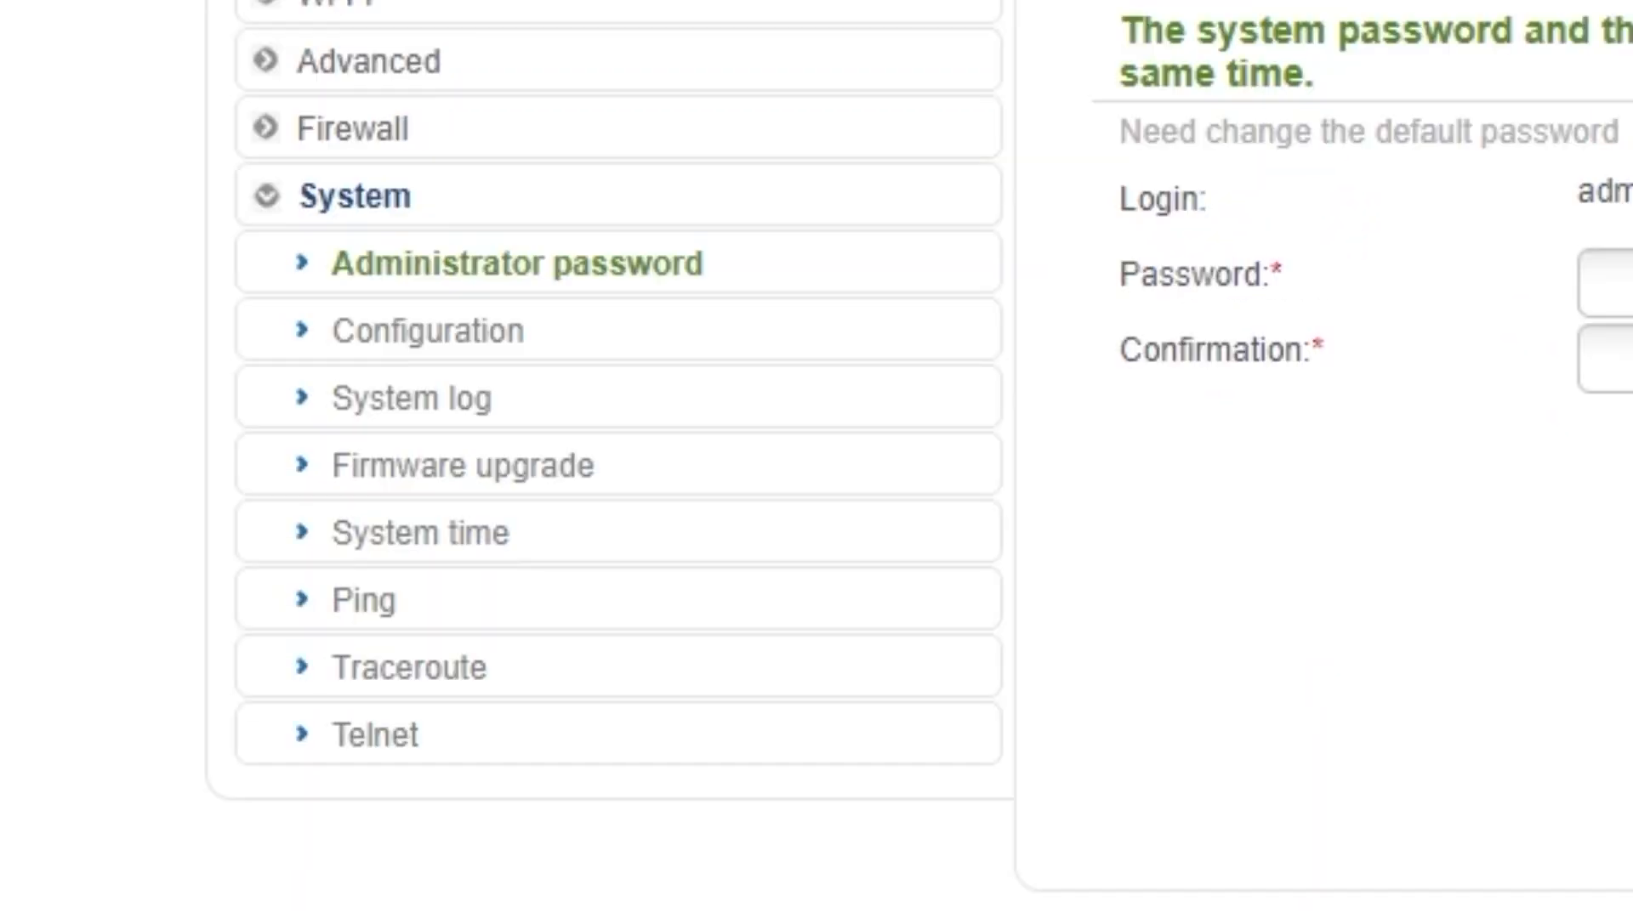
pyautogui.click(438, 345)
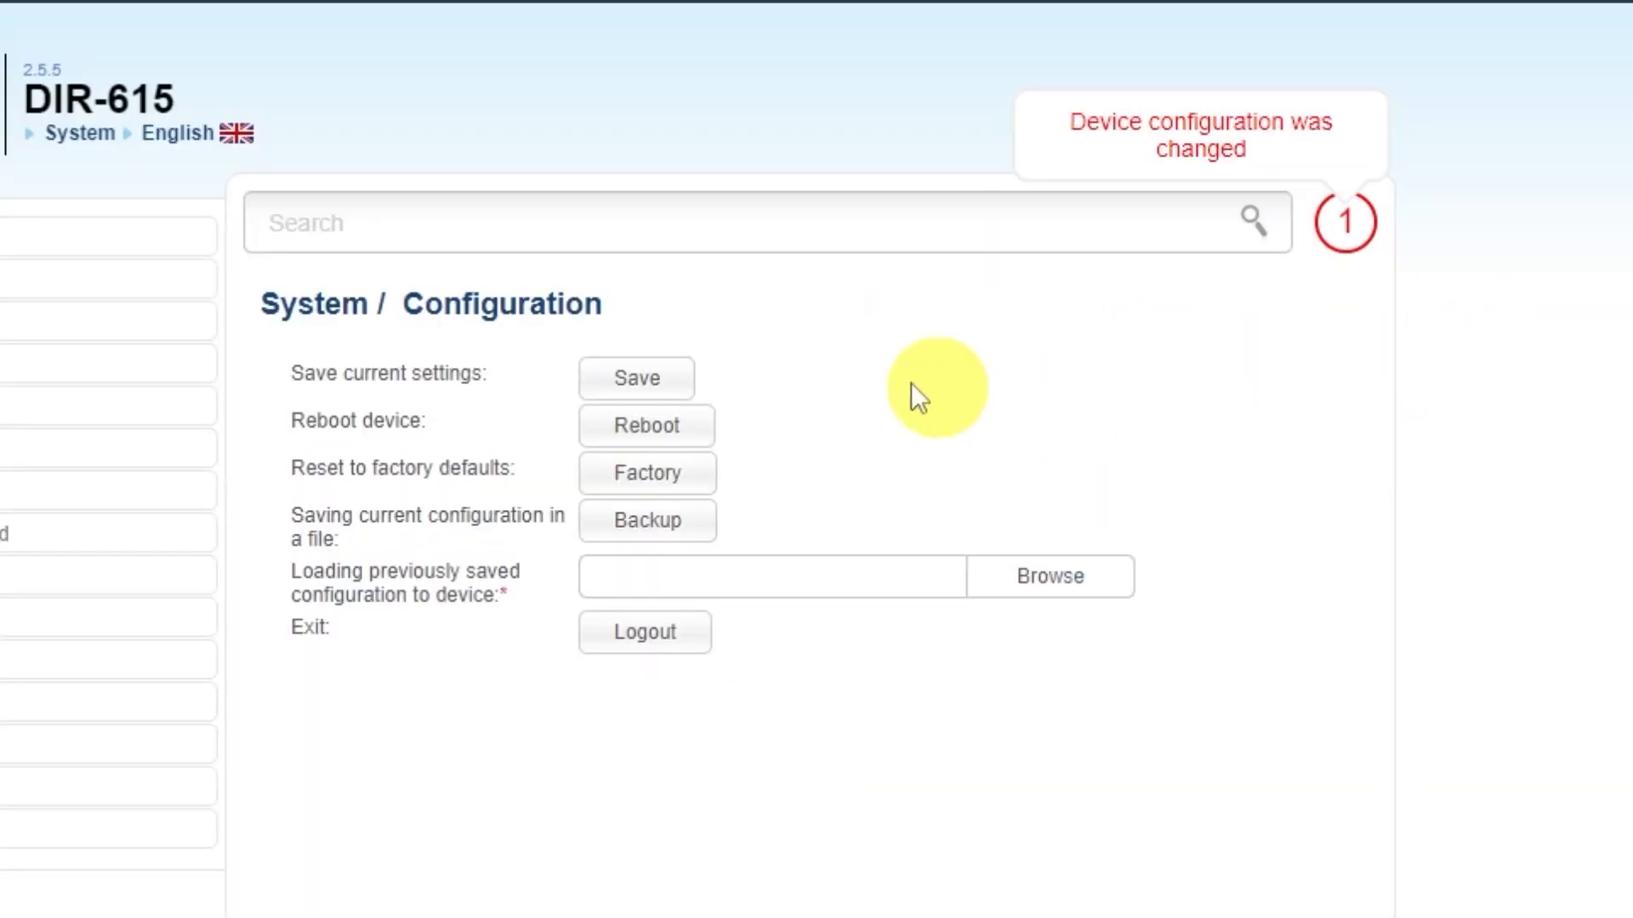
pyautogui.click(636, 378)
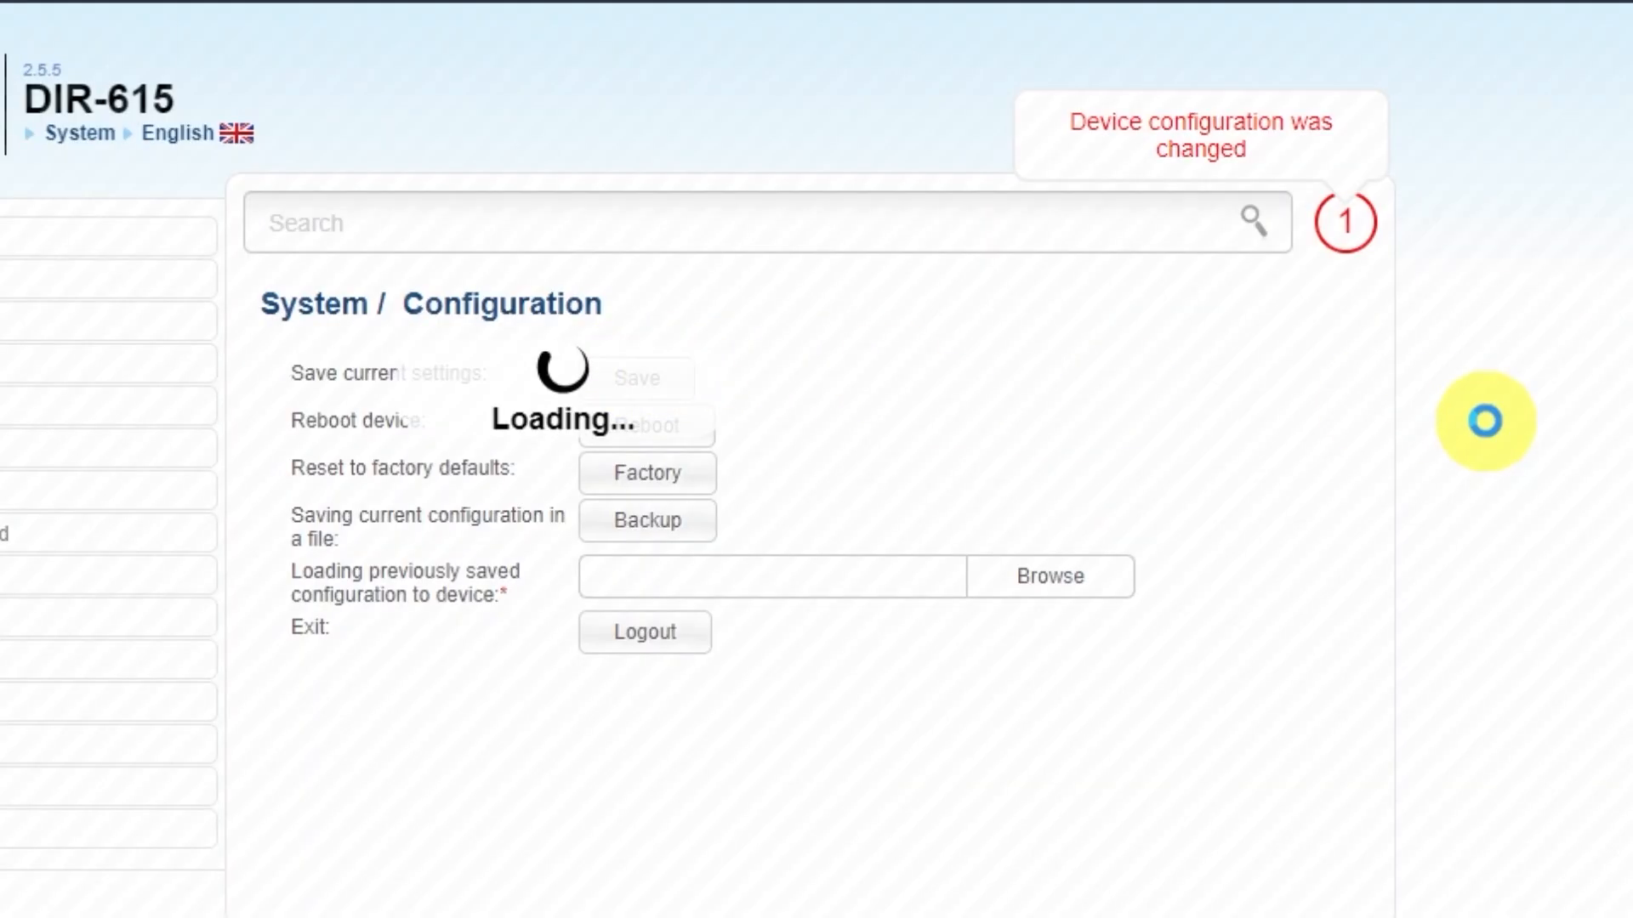
pyautogui.click(853, 163)
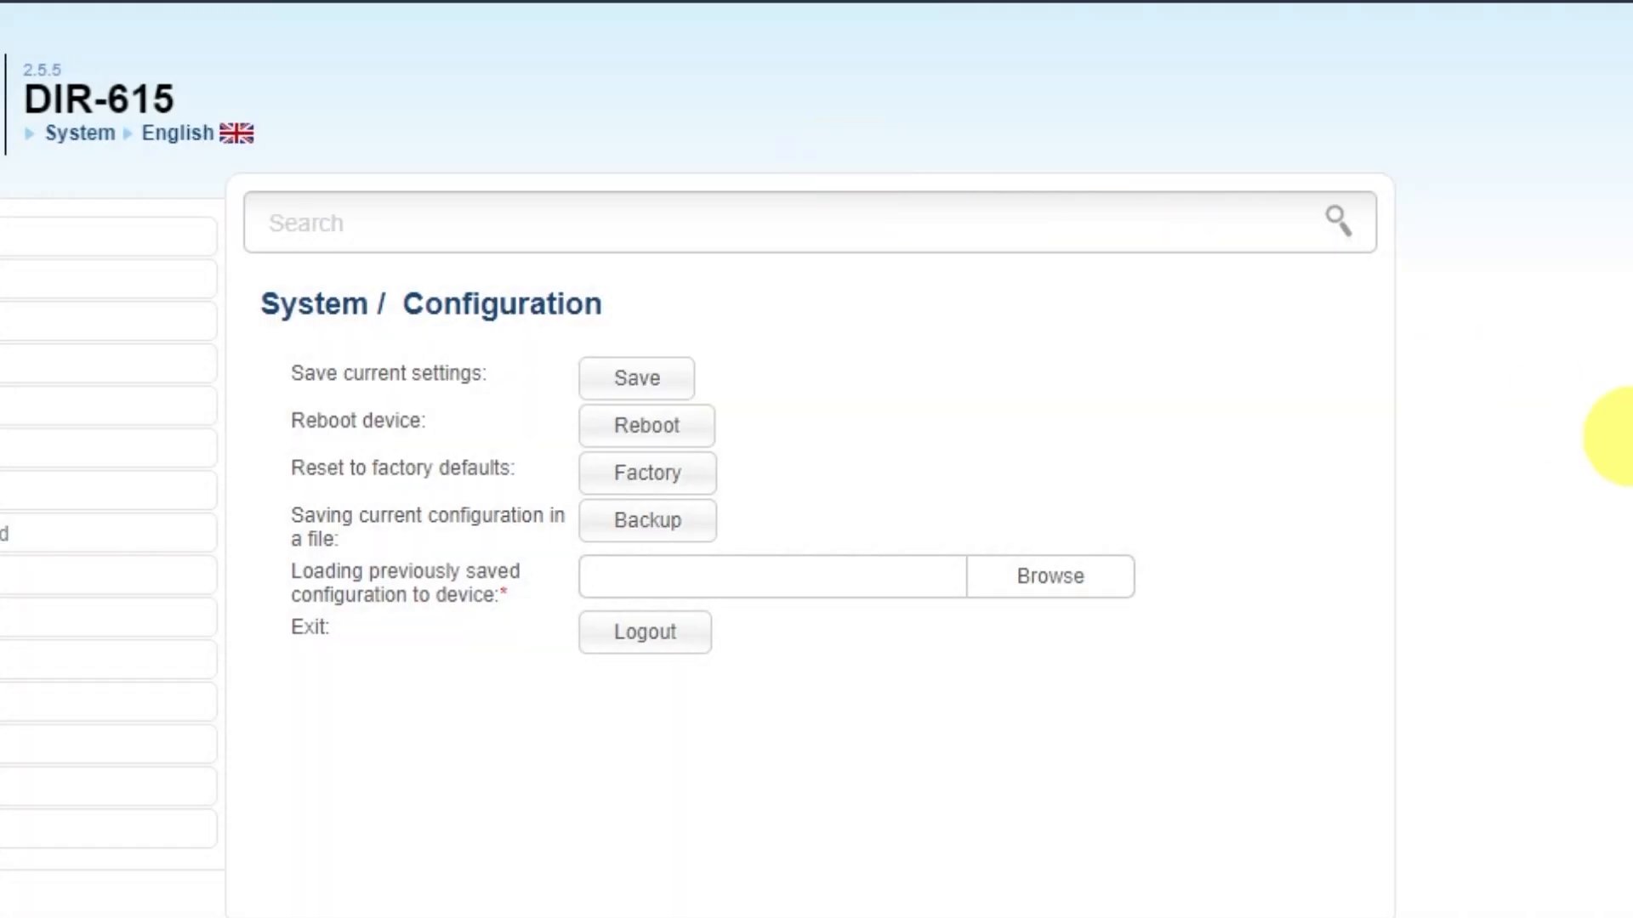
pyautogui.click(690, 435)
pyautogui.click(725, 252)
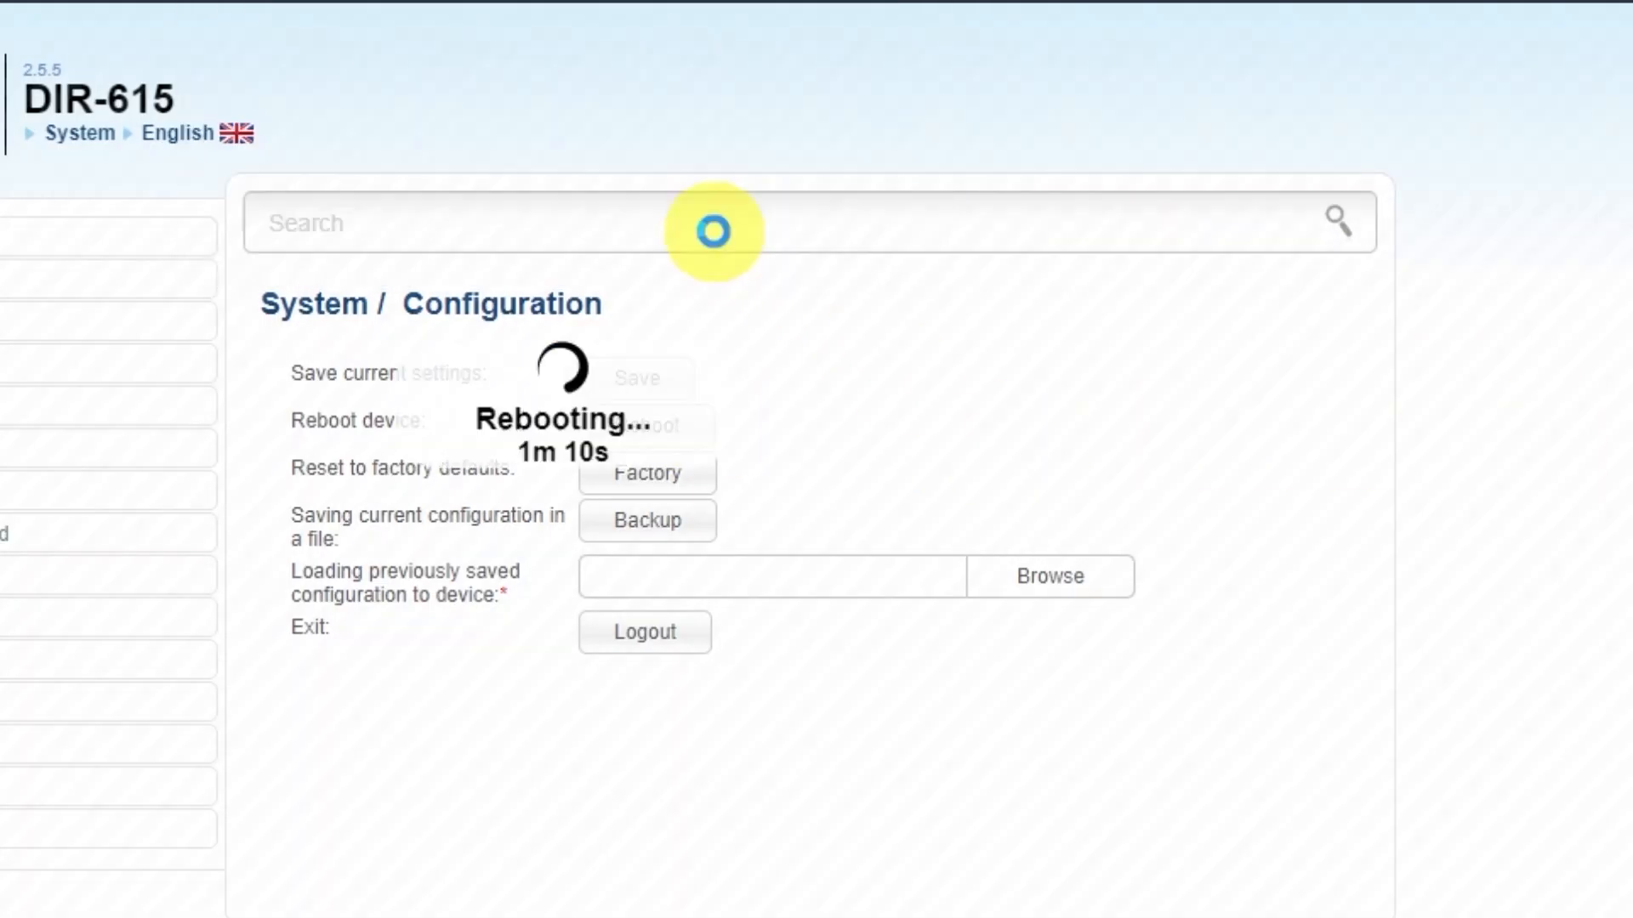